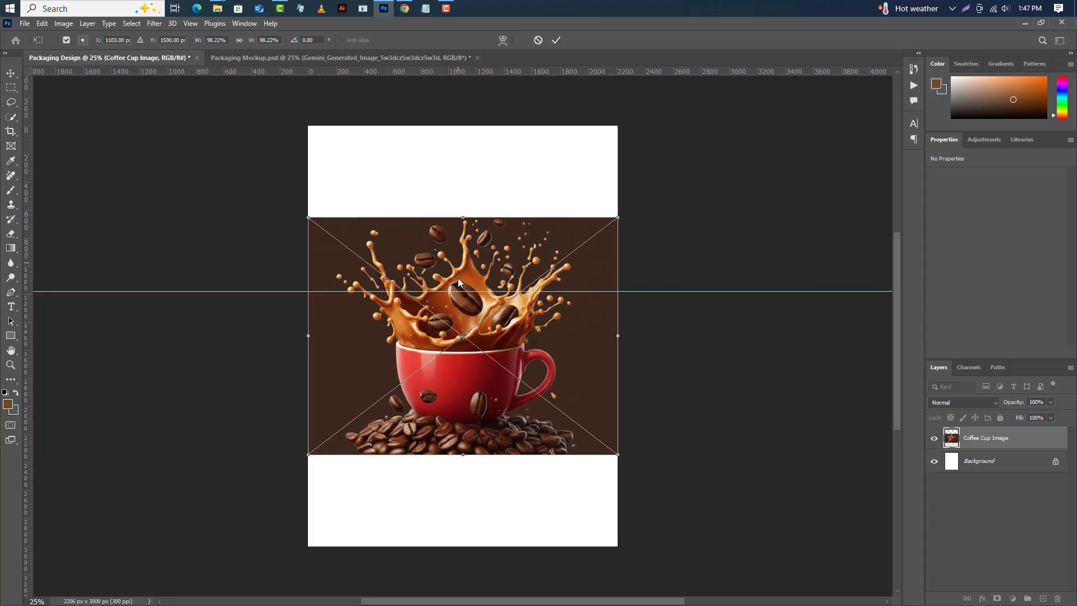
# Scale the coffee cup image up to cover the lower part of the page, commit, and nudge it slightly right.
pyautogui.moveTo(459, 278); pyautogui.dragTo(459, 337)
pyautogui.scroll(-3, 543, 312)
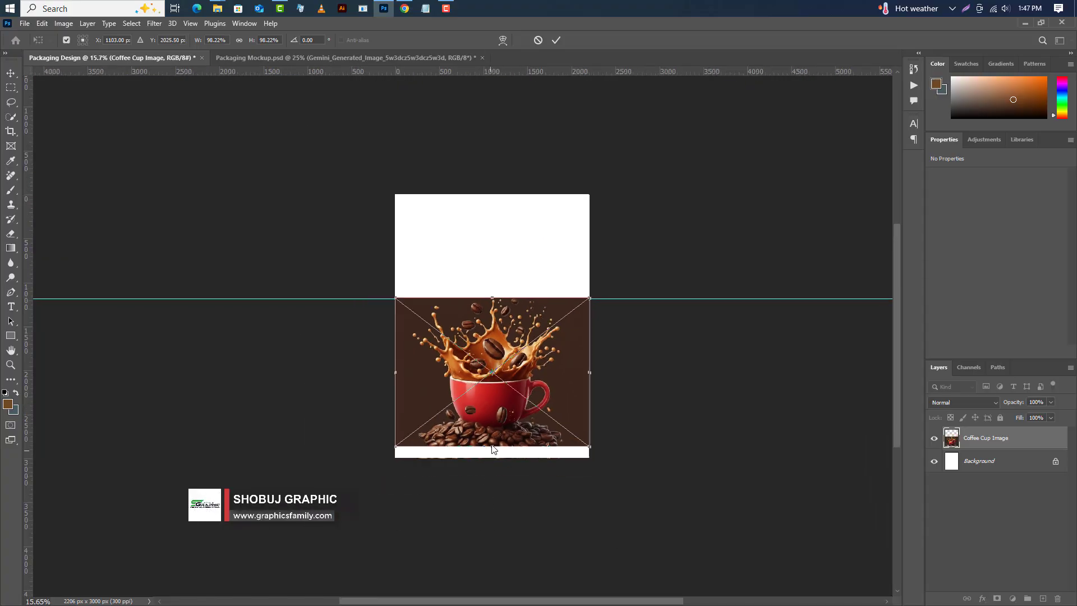
pyautogui.moveTo(492, 446); pyautogui.dragTo(492, 473)
pyautogui.click(555, 40)
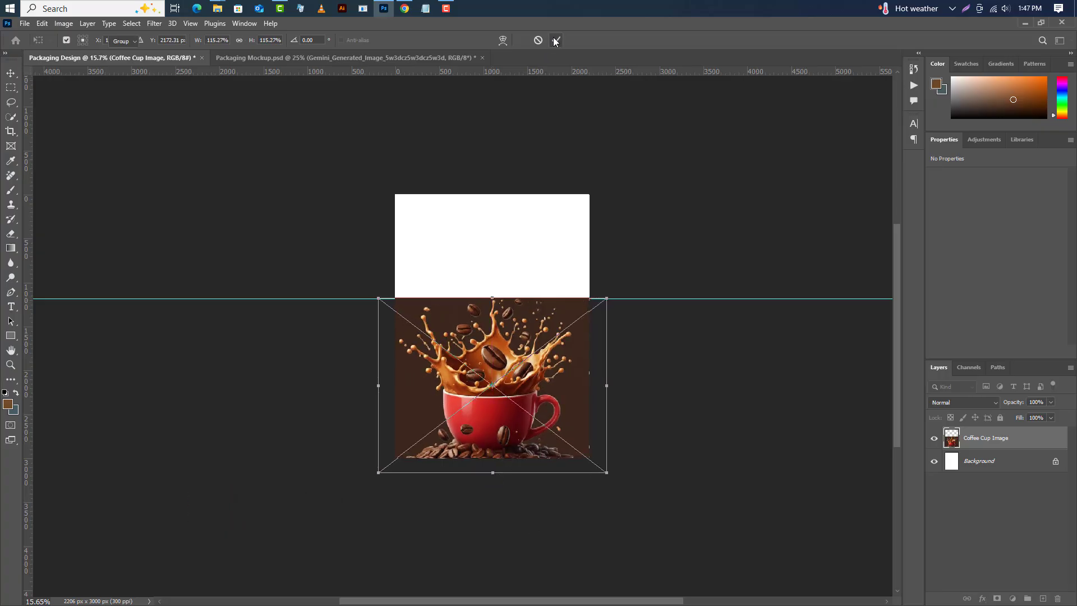
pyautogui.scroll(3, 531, 348)
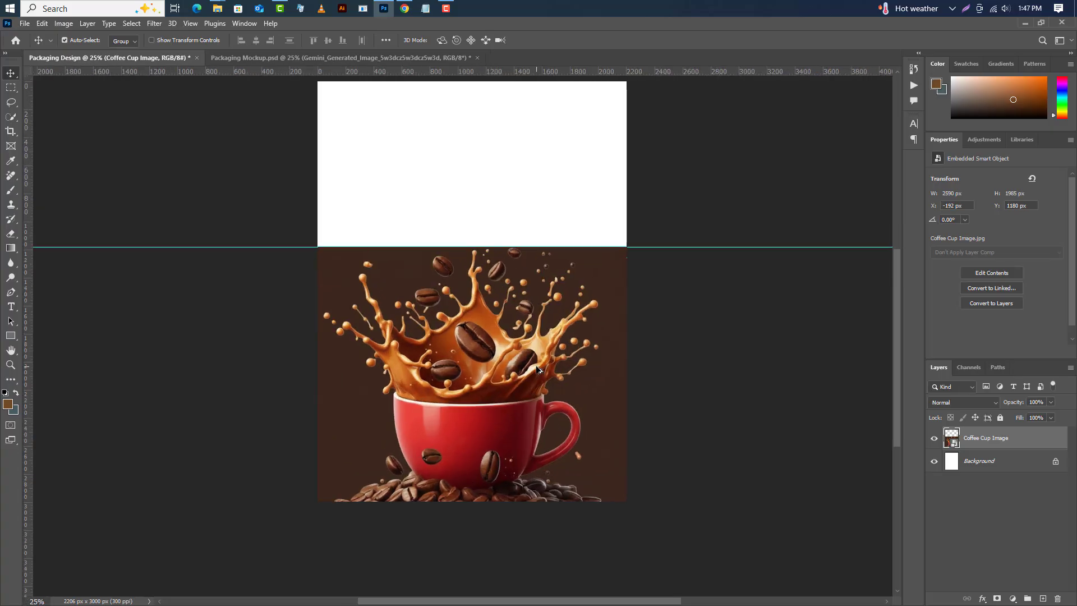
pyautogui.moveTo(553, 368); pyautogui.dragTo(561, 368)
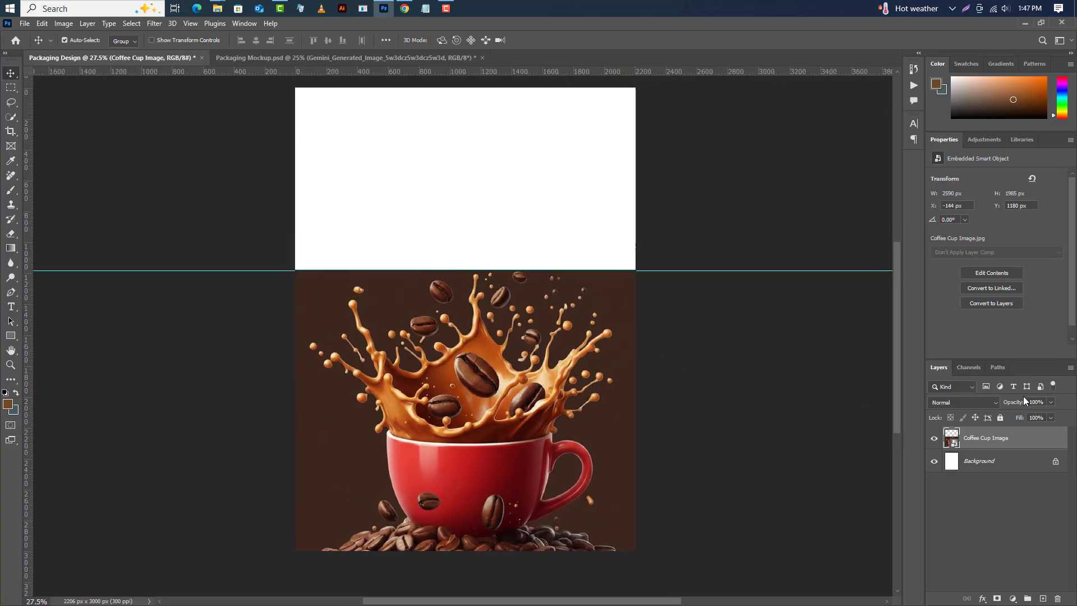
# Add a brown Solid Color fill layer #724928 above the Background and remove the horizontal guide.
pyautogui.click(1021, 461)
pyautogui.click(1013, 598)
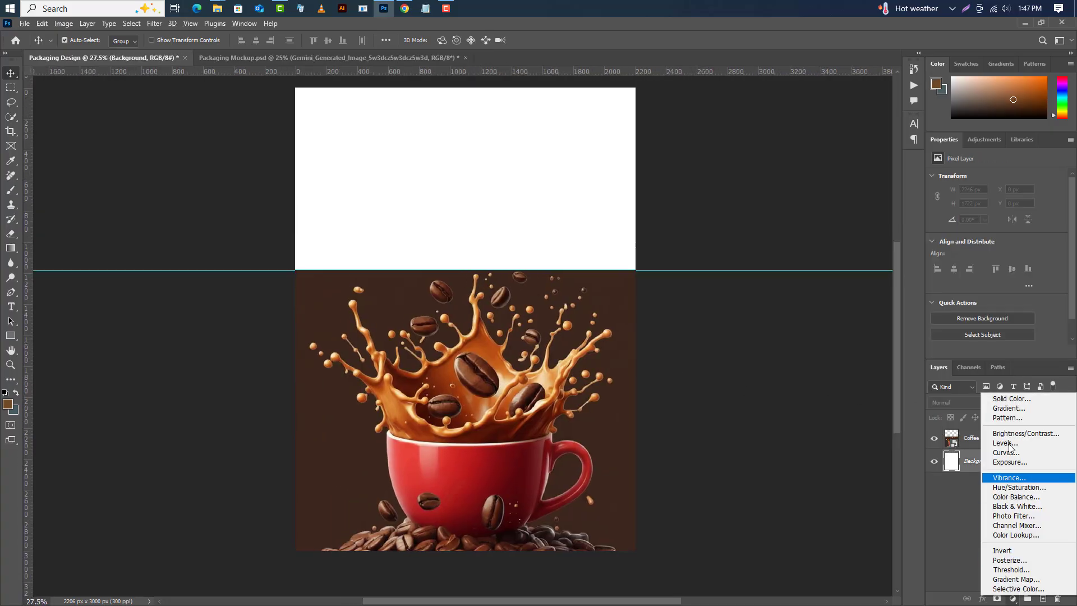
pyautogui.click(1015, 399)
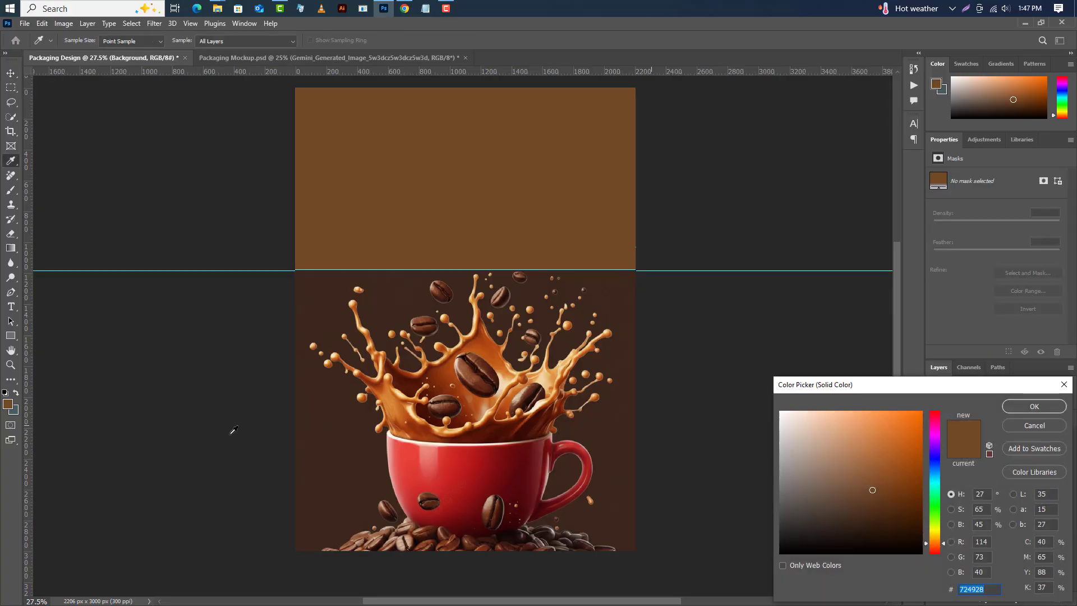
pyautogui.click(8, 408)
pyautogui.click(1035, 406)
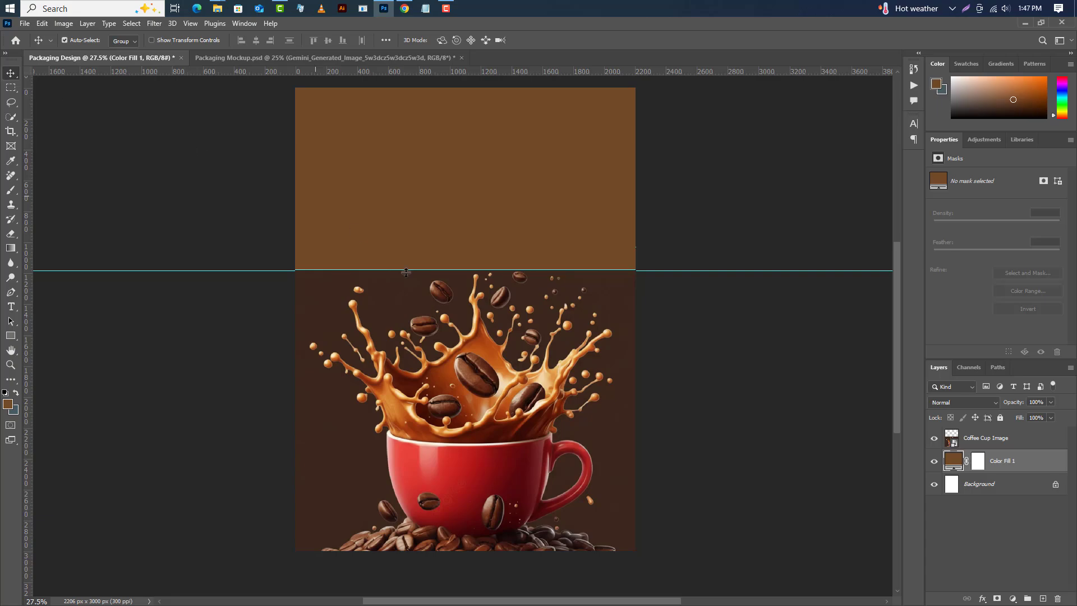
pyautogui.moveTo(416, 270); pyautogui.dragTo(470, 72)
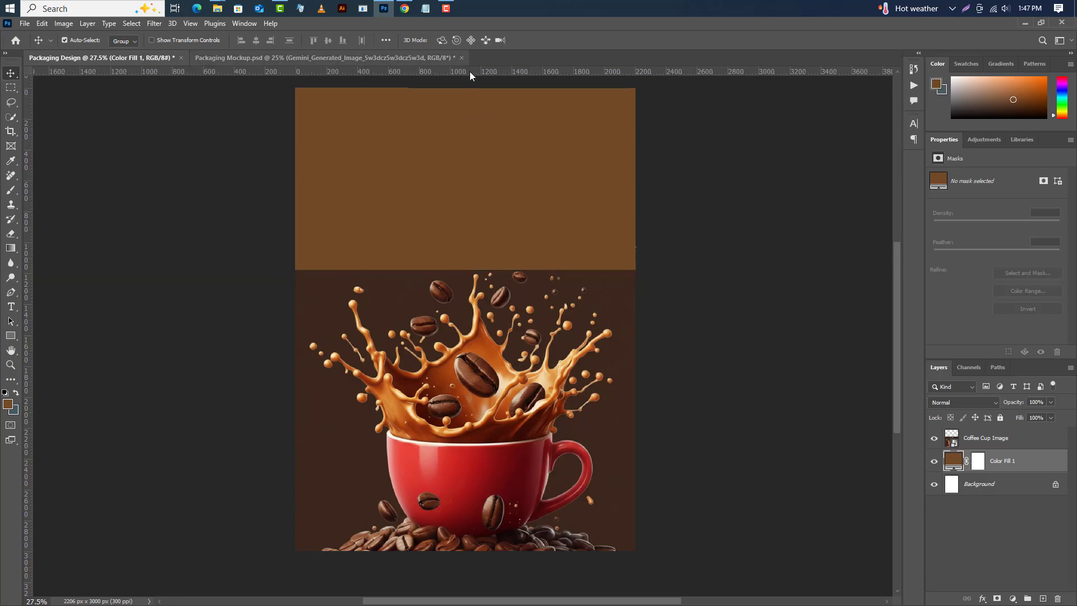
# Add a Levels adjustment above the coffee cup image and clip it to that layer.
pyautogui.click(1010, 447)
pyautogui.click(1013, 599)
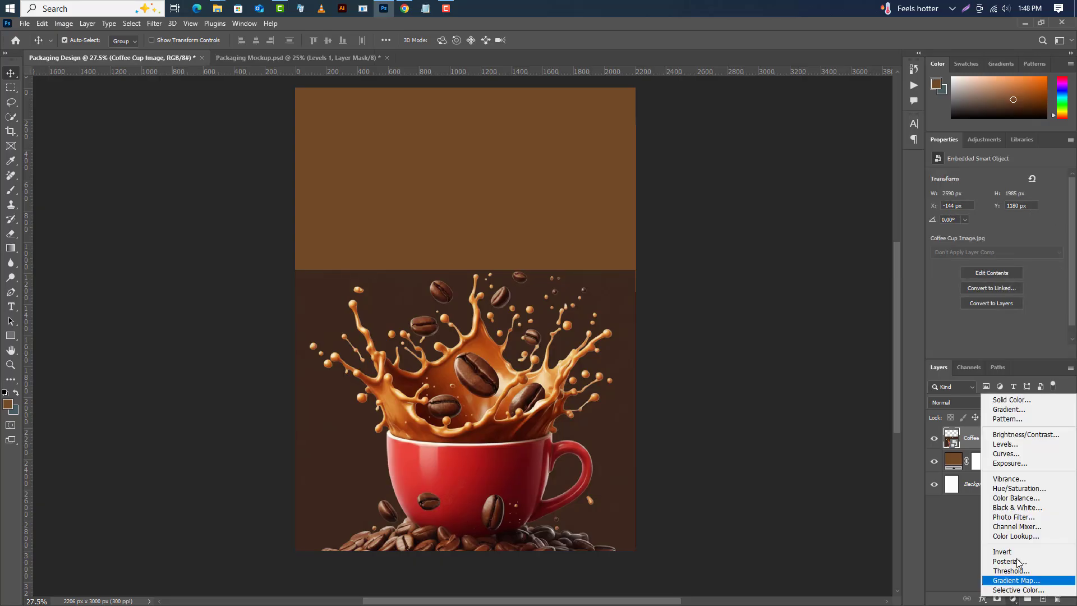
pyautogui.click(1021, 445)
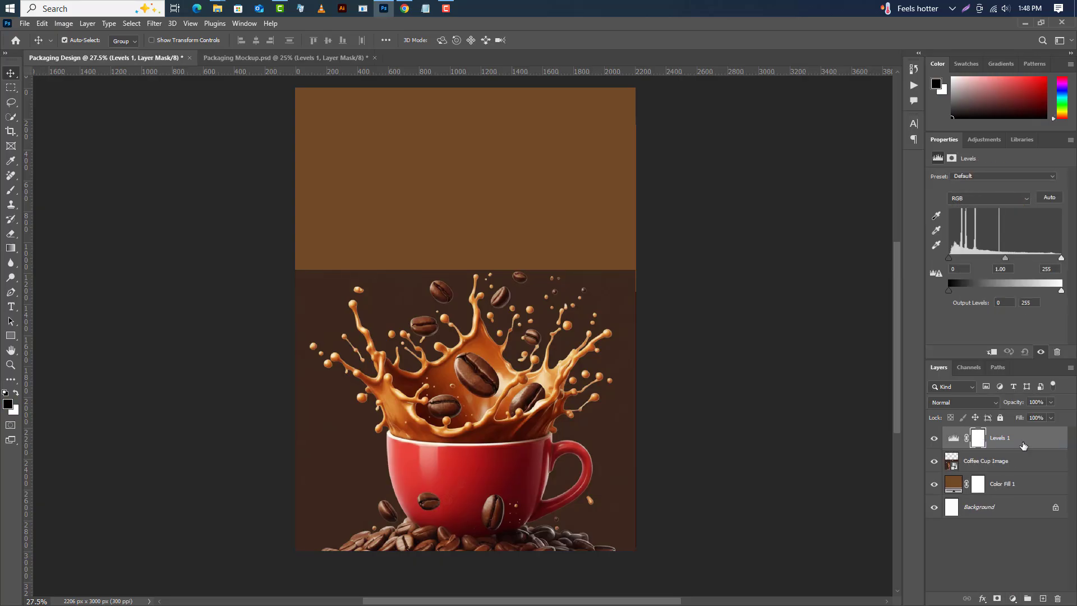
pyautogui.rightClick(1023, 446)
pyautogui.click(970, 385)
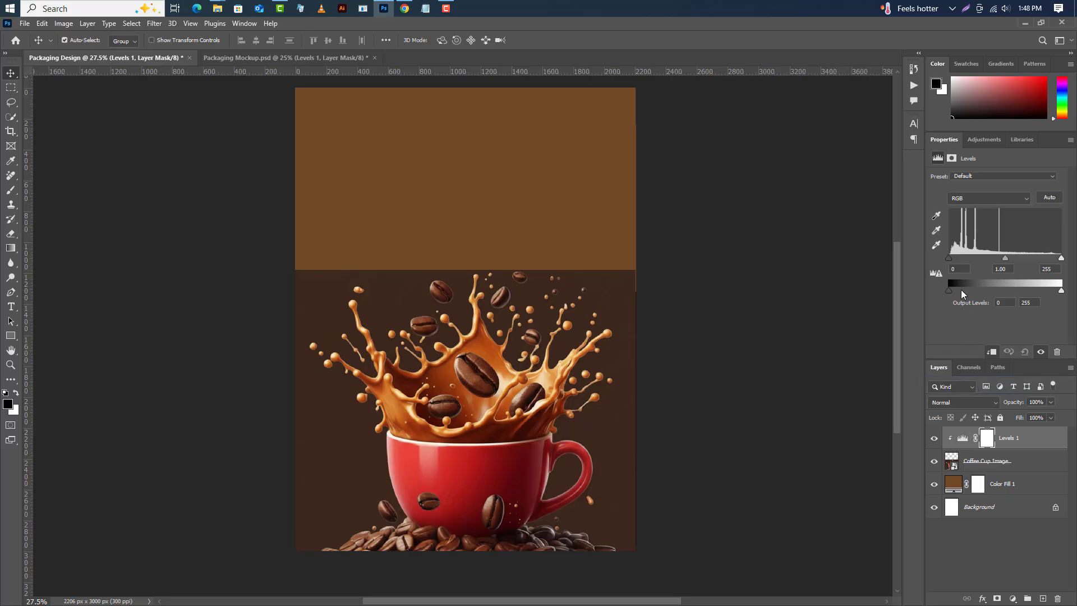
# Set the Levels input values to 29 and 218 and the output levels to 5 and 246.
pyautogui.write('29')
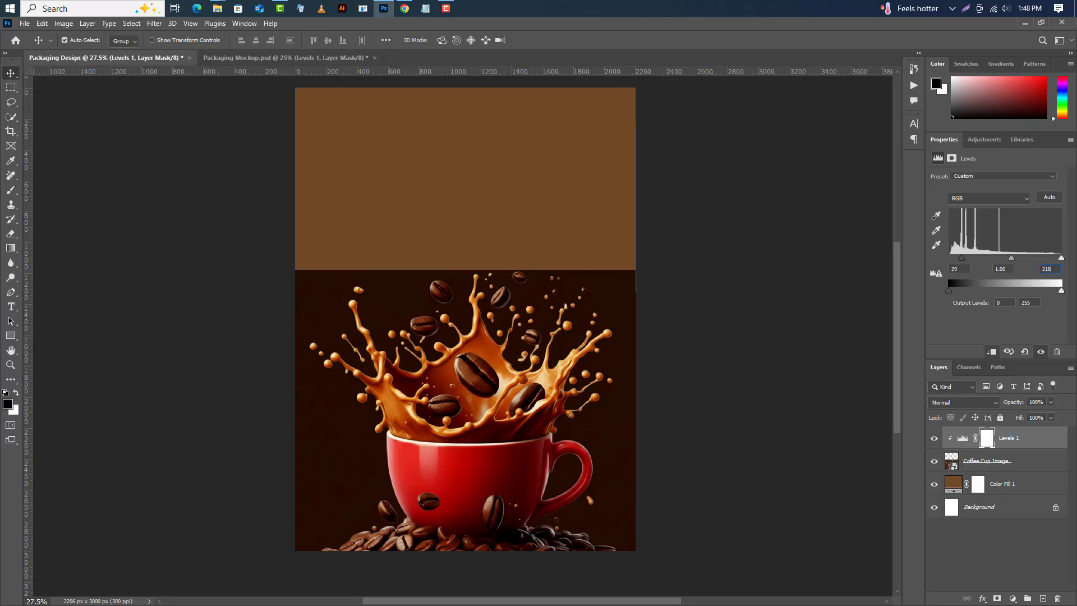
pyautogui.write('218')
pyautogui.press('Return')
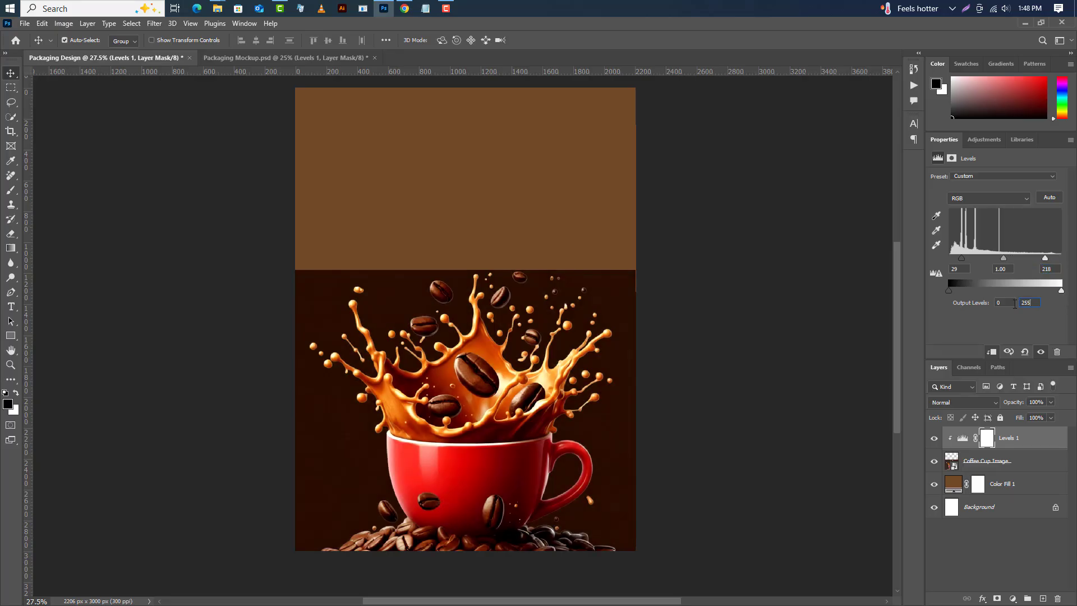
pyautogui.write('246')
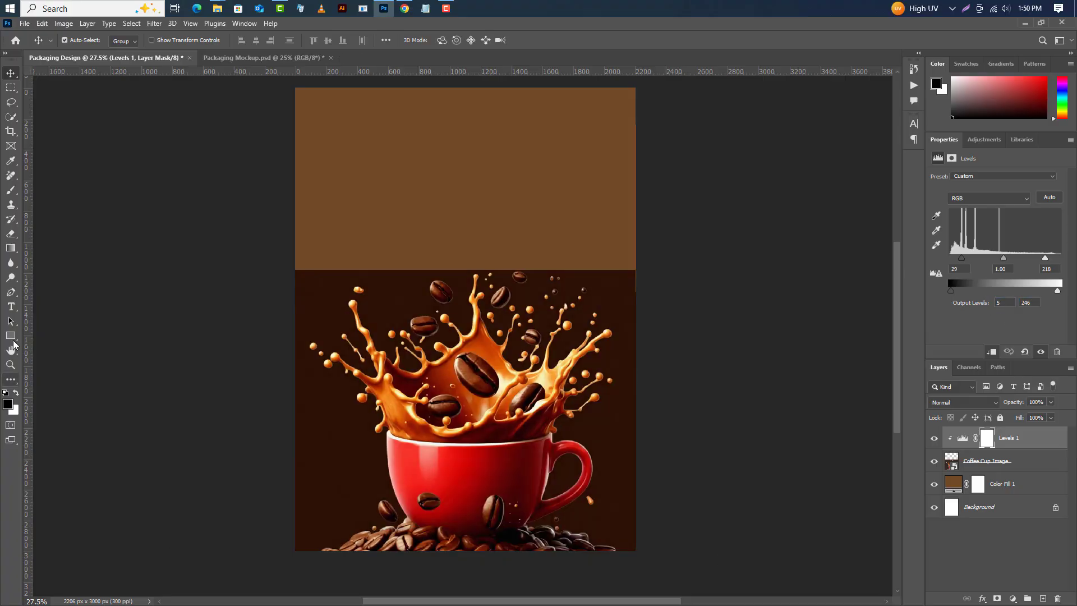
# Draw a rectangle at the top of the page and set its size to 590 × 650 px.
pyautogui.click(11, 336)
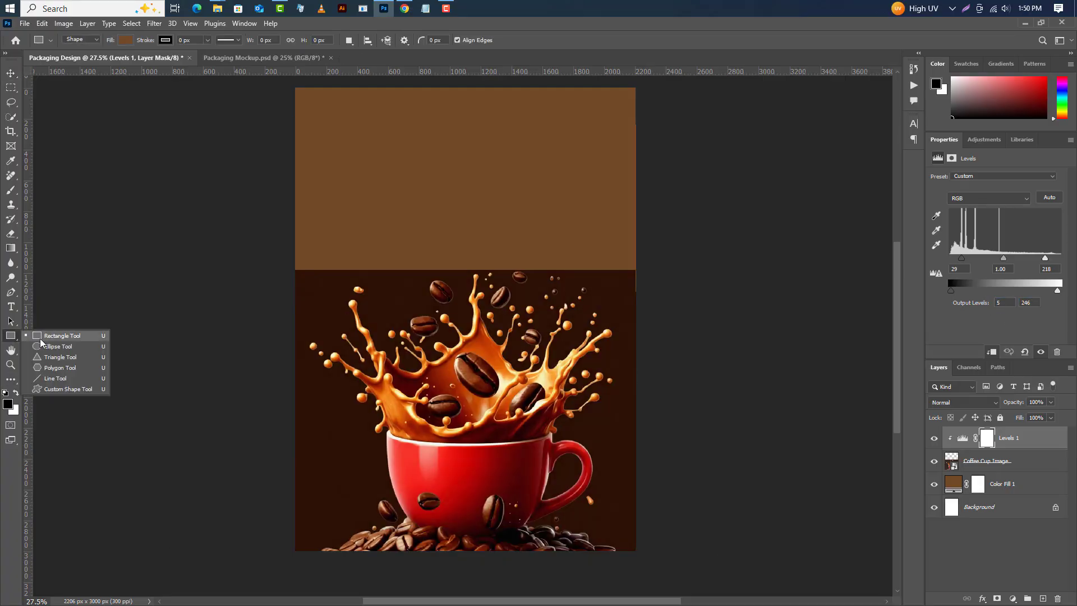
pyautogui.click(41, 337)
pyautogui.moveTo(411, 86); pyautogui.dragTo(511, 166)
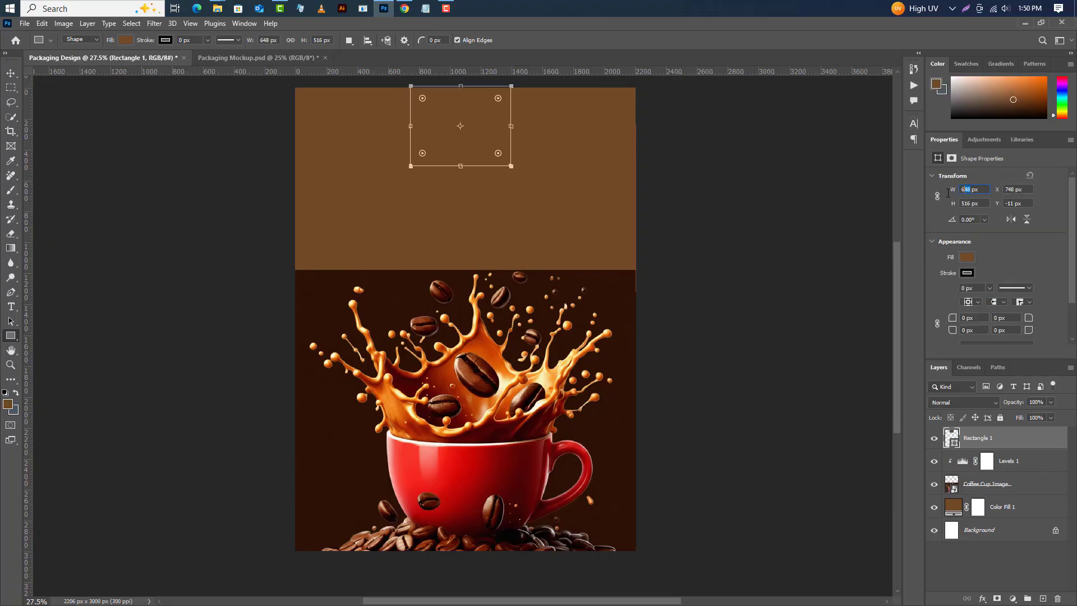
pyautogui.write('590')
pyautogui.press('Return')
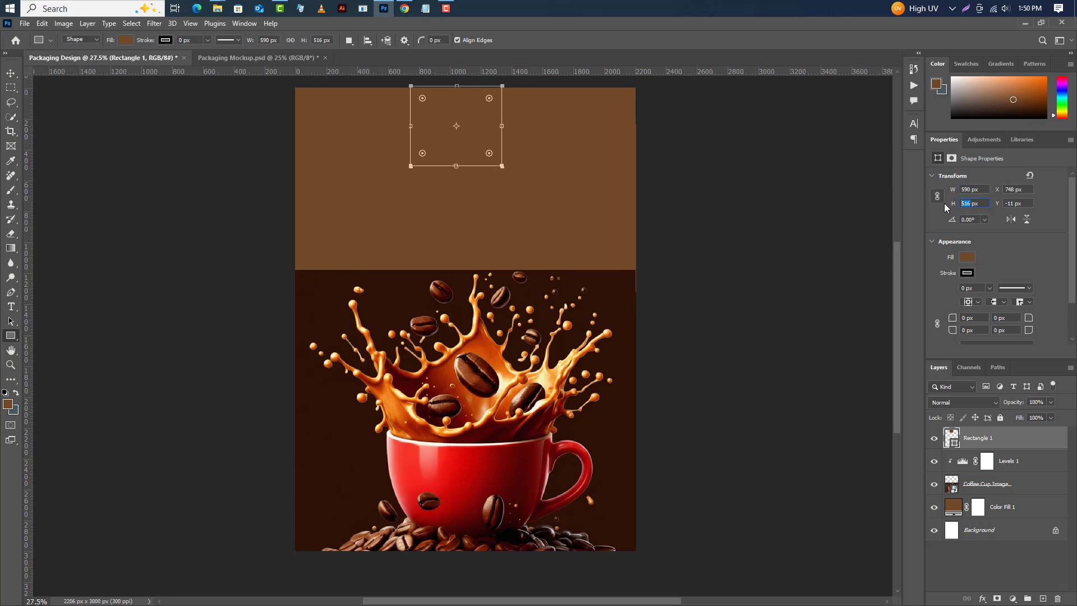
pyautogui.write('650')
pyautogui.press('Return')
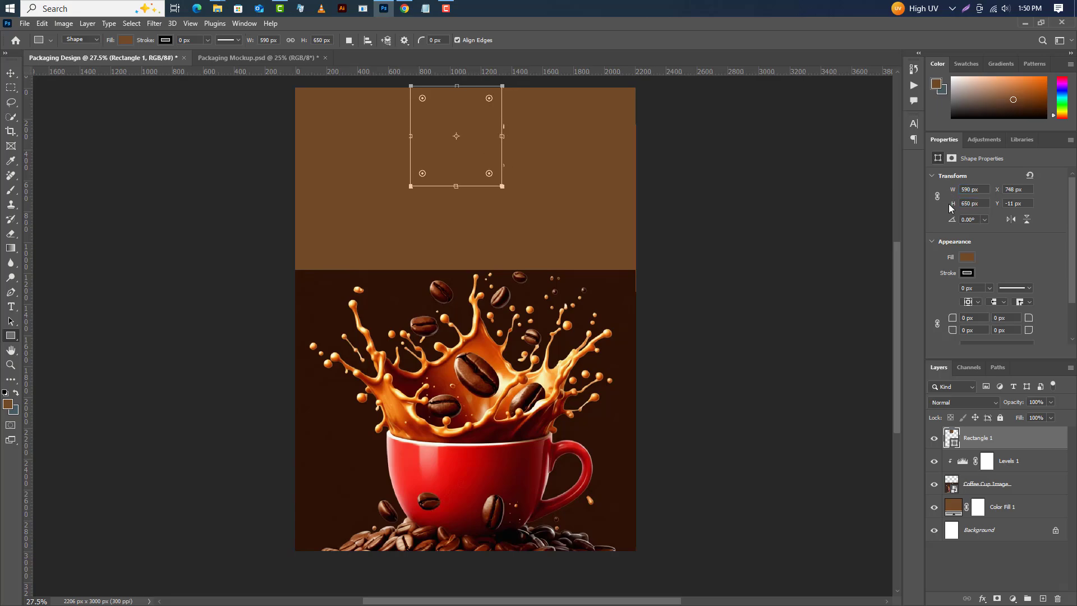
# Set the rectangle's fill colour to #2a1d16.
pyautogui.doubleClick(952, 441)
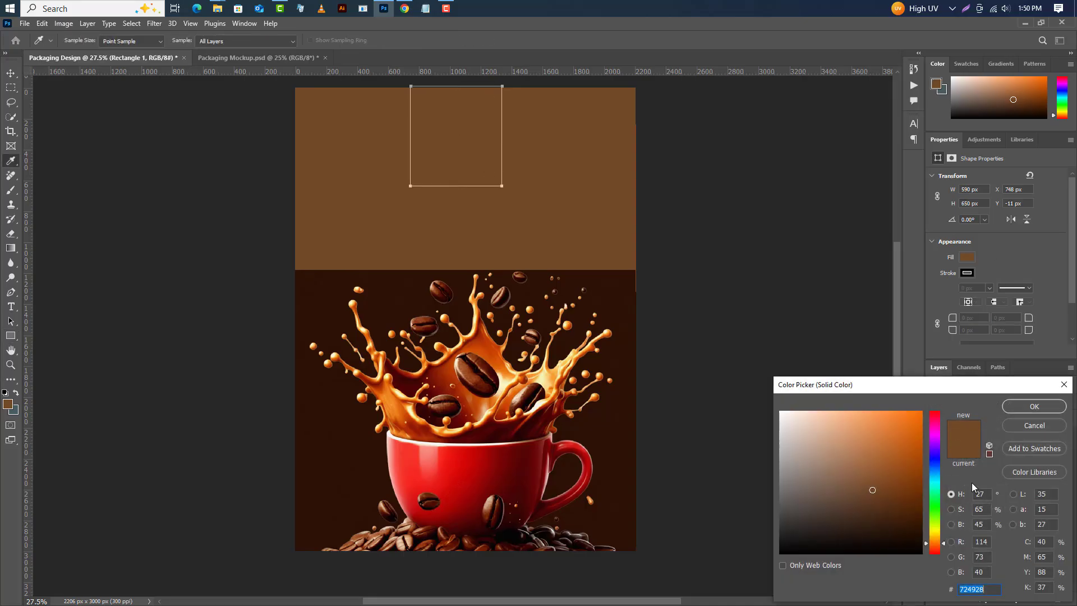
pyautogui.write('2a1d16')
pyautogui.hotkey('ctrl', 'a')
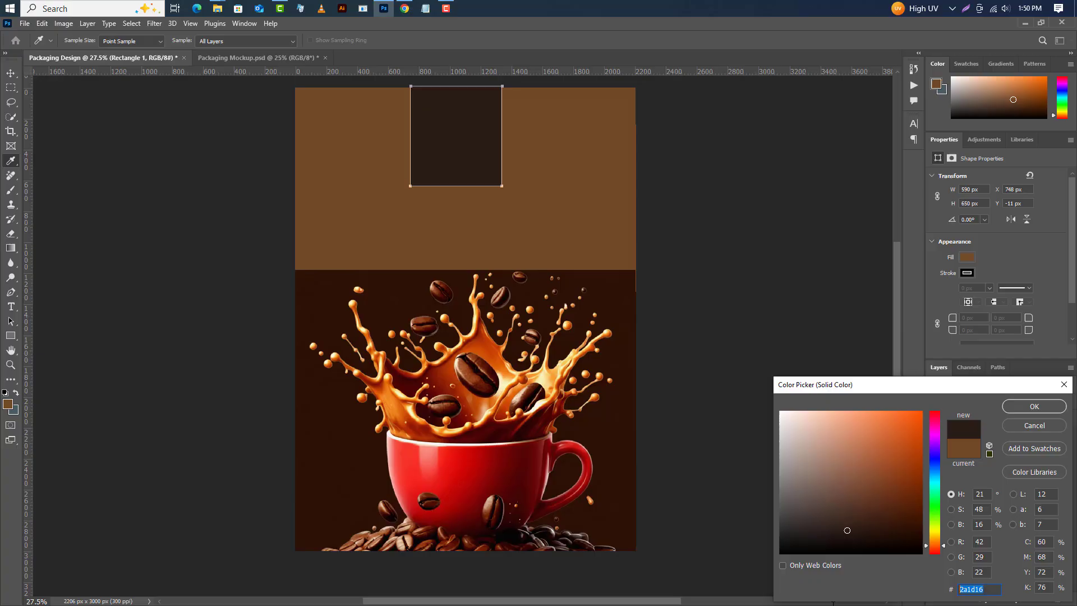
pyautogui.click(1049, 407)
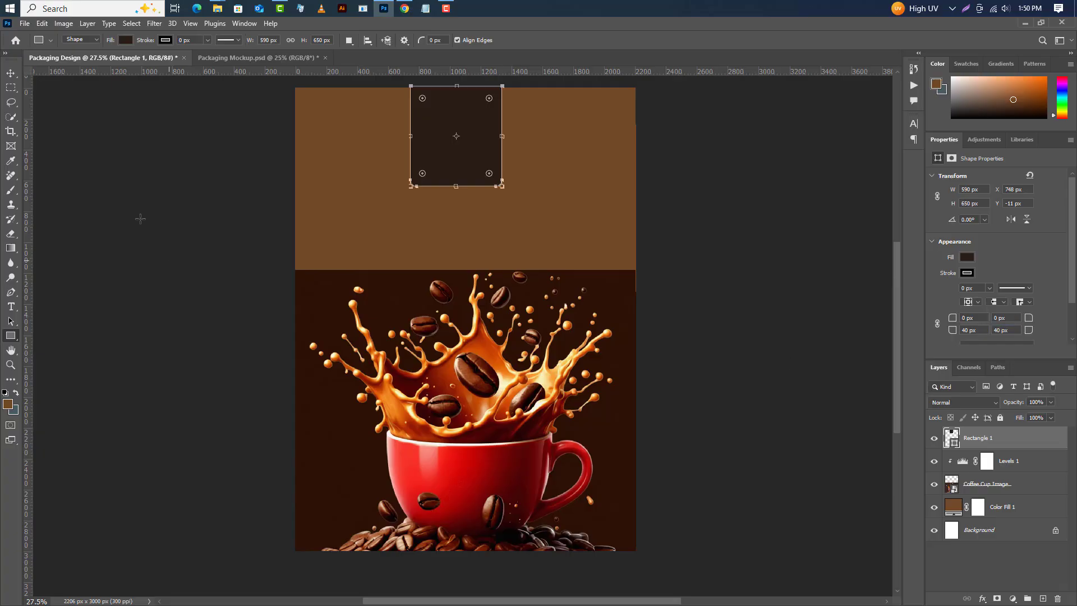
# Align the rectangle to the horizontal centre and top edge of the canvas, then deselect.
pyautogui.click(131, 24)
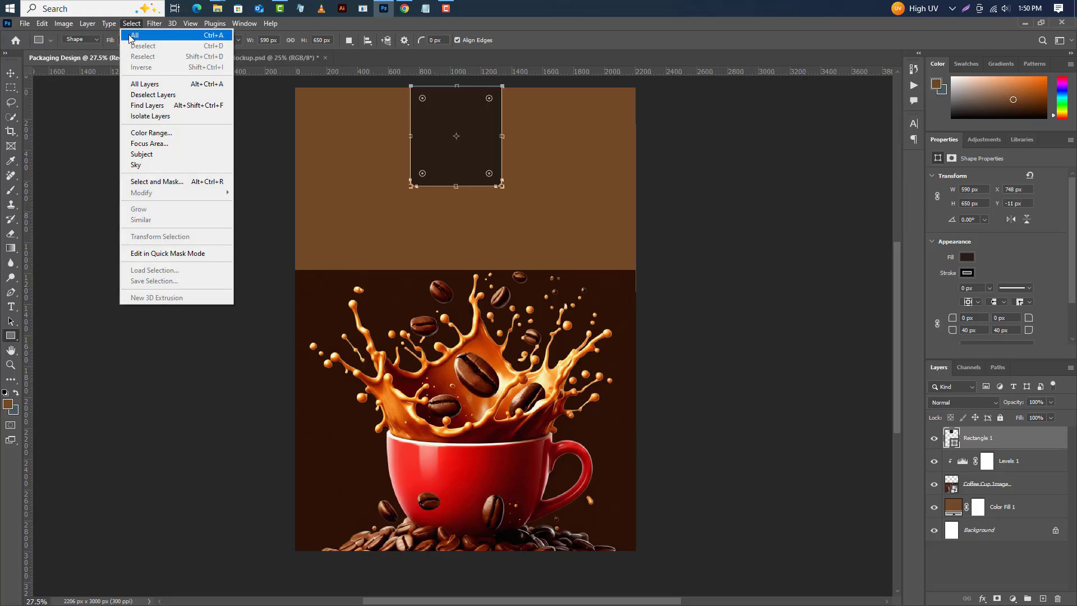
pyautogui.click(132, 31)
pyautogui.click(11, 74)
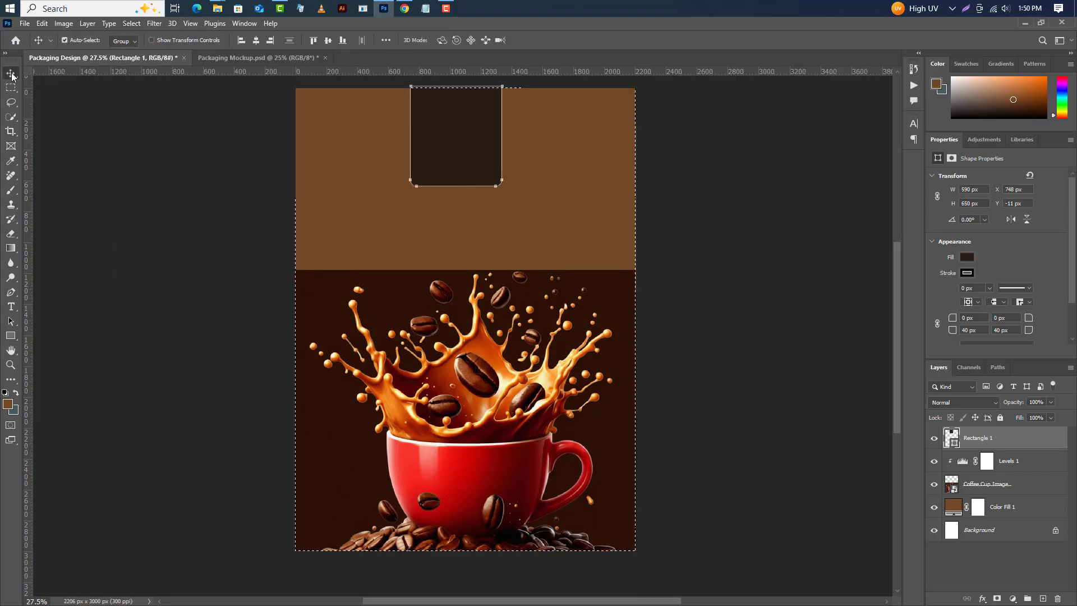
pyautogui.click(256, 40)
pyautogui.click(314, 42)
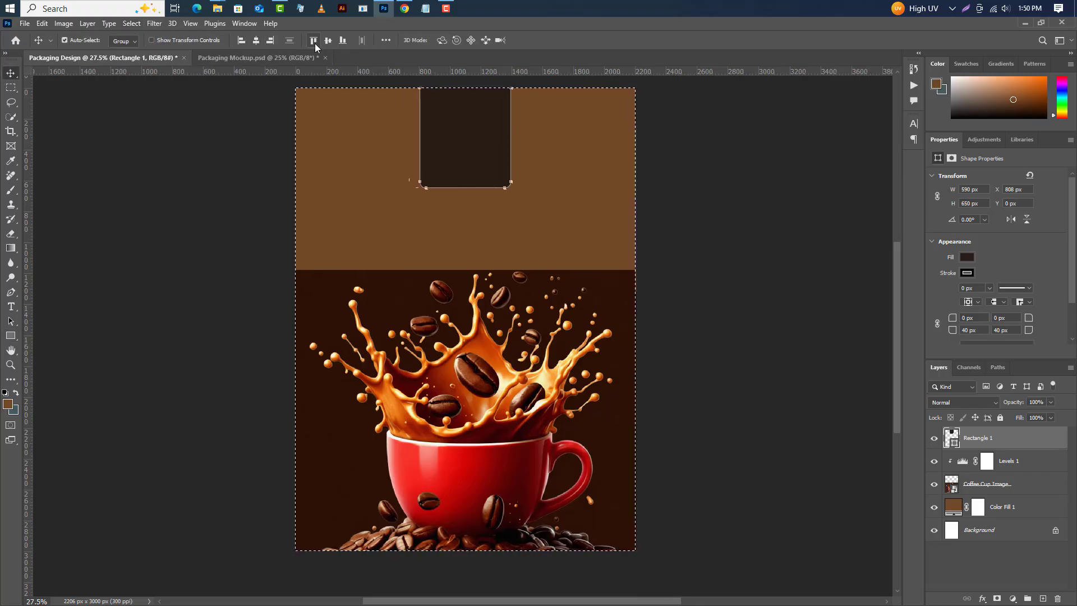
pyautogui.click(130, 23)
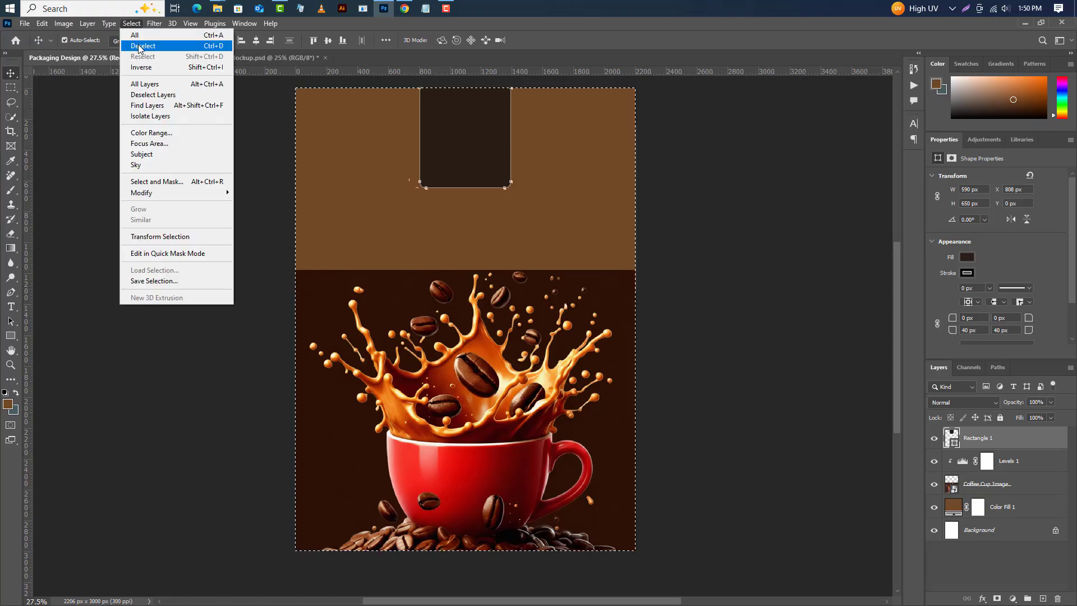
pyautogui.click(135, 44)
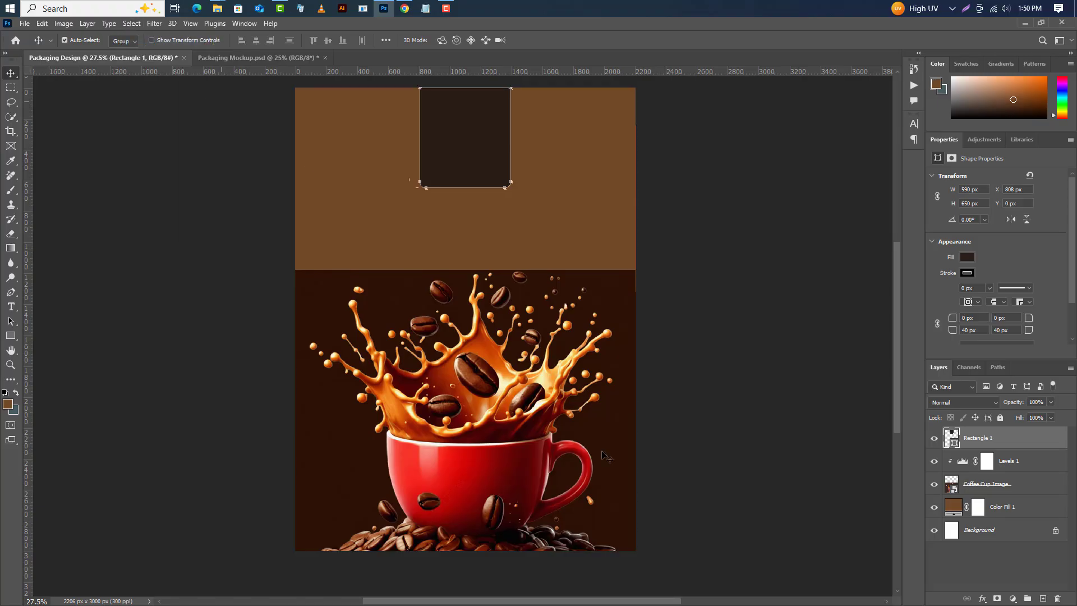
# Place Logo.png from the desktop onto the dark rectangle at the top and commit it.
pyautogui.click(1023, 23)
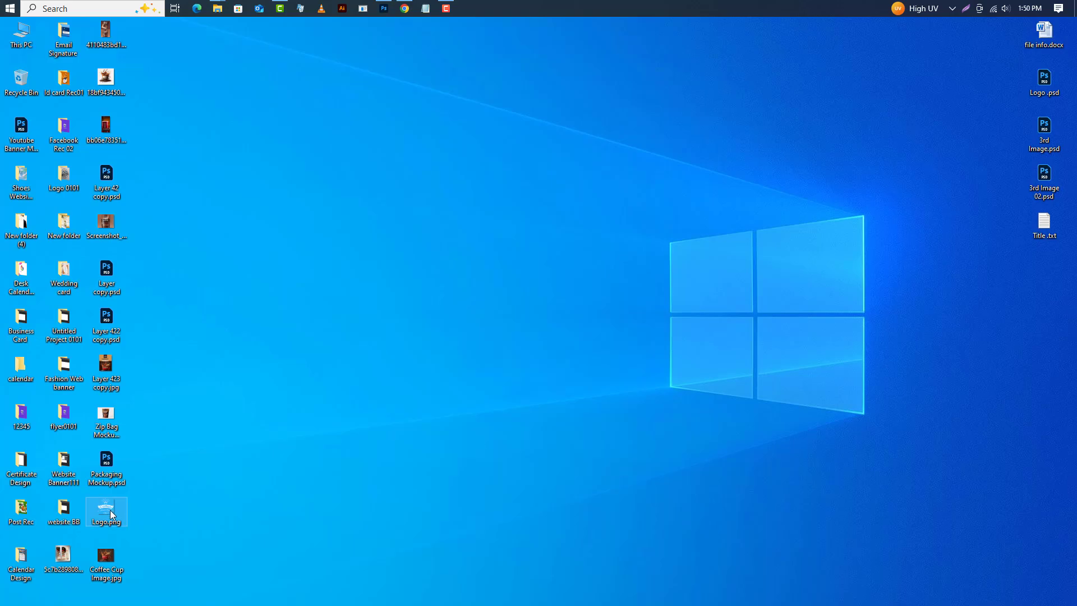
pyautogui.moveTo(110, 510); pyautogui.dragTo(480, 248)
pyautogui.moveTo(482, 323); pyautogui.dragTo(487, 150)
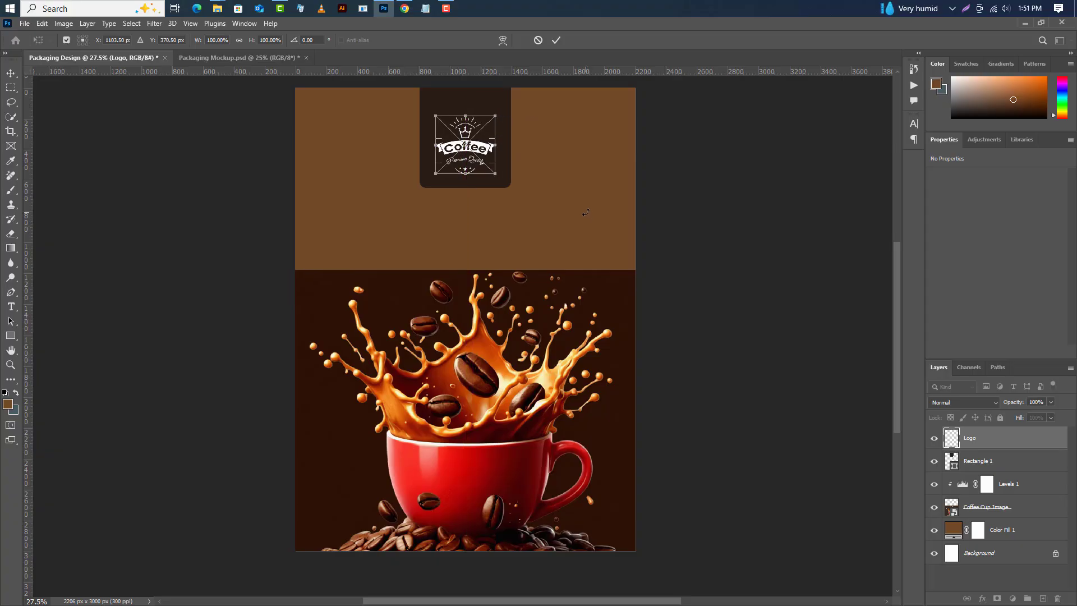
pyautogui.click(557, 40)
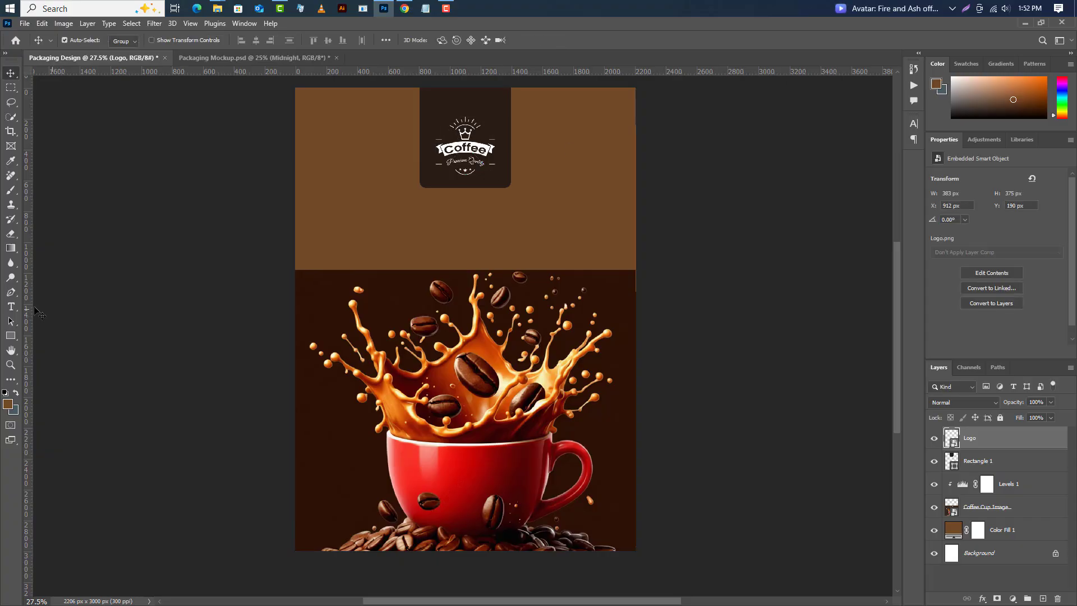
# Add the headline MIDNIGHT below the logo in white Poppins Bold at 55 pt.
pyautogui.click(11, 307)
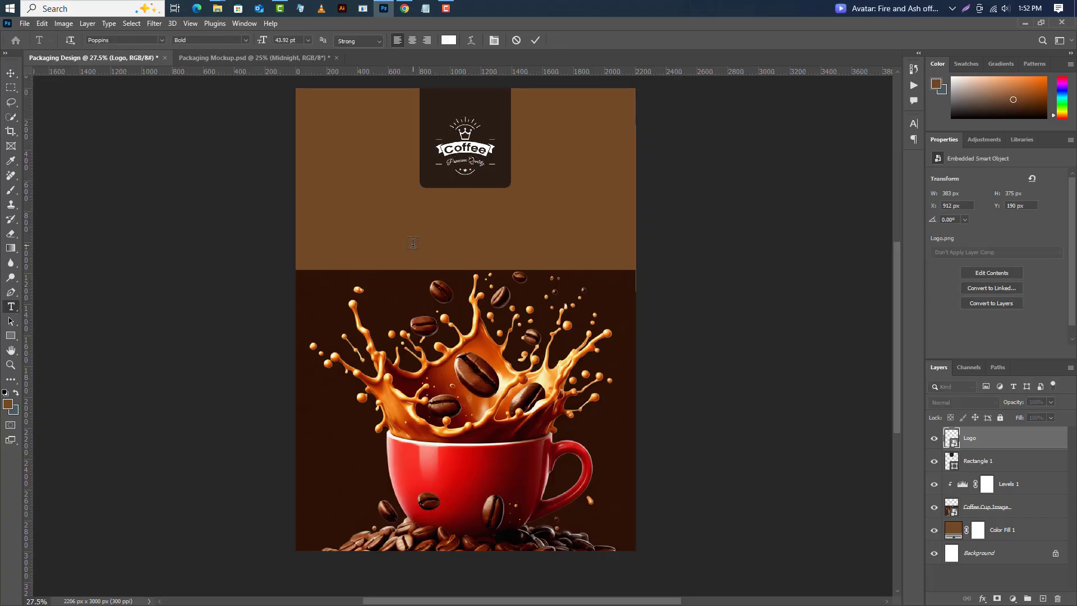
pyautogui.click(387, 214)
pyautogui.click(413, 228)
pyautogui.hotkey('ctrl', 'a')
pyautogui.write('MI')
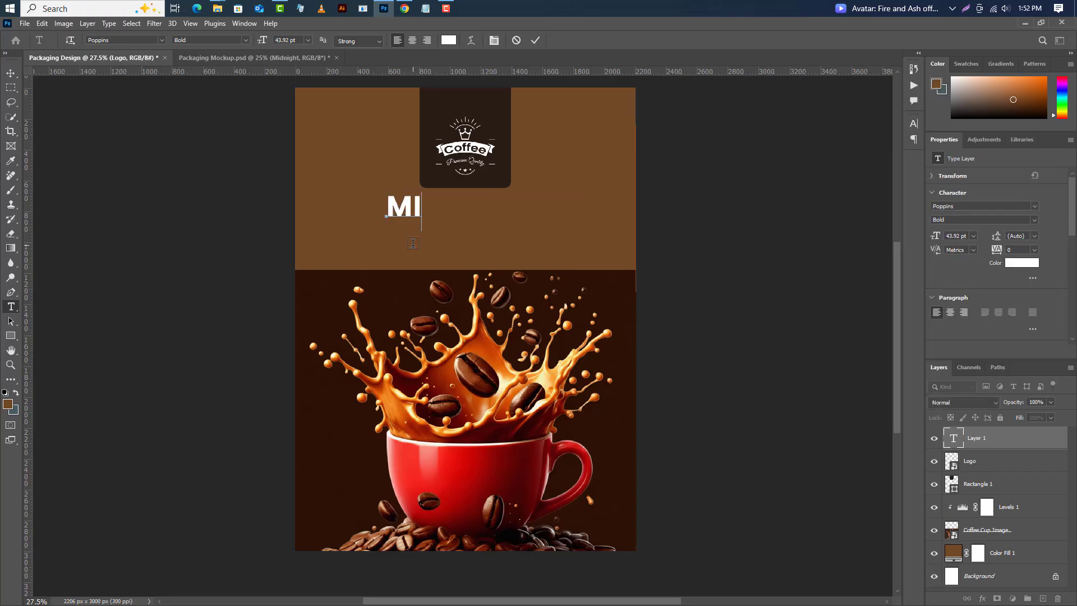
pyautogui.write('DNIGHT')
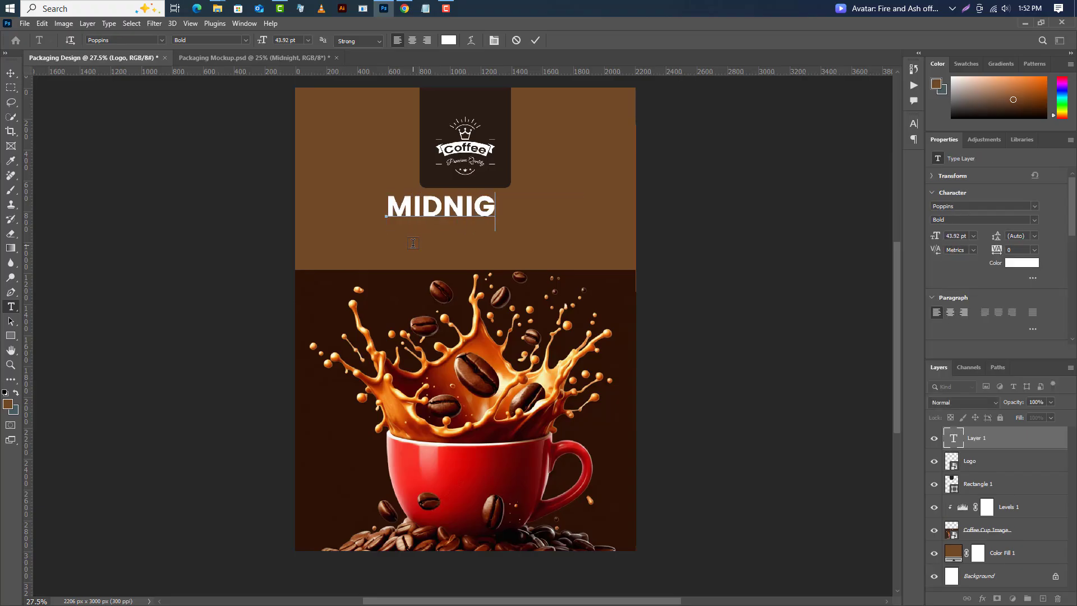
pyautogui.click(536, 39)
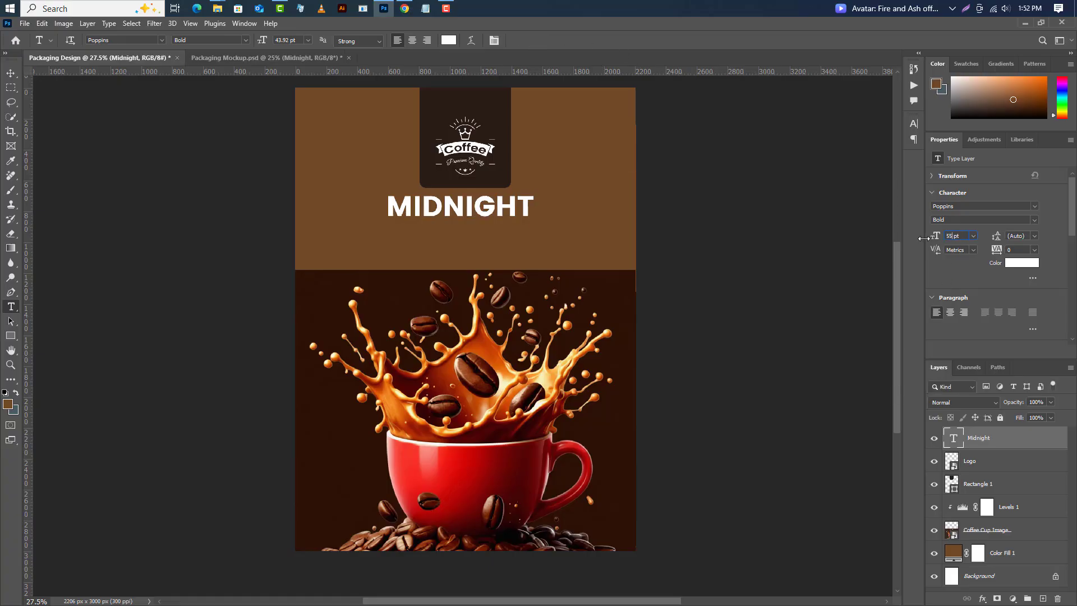
pyautogui.press('Return')
# Move the MIDNIGHT headline slightly lower, centred beneath the logo.
pyautogui.click(10, 73)
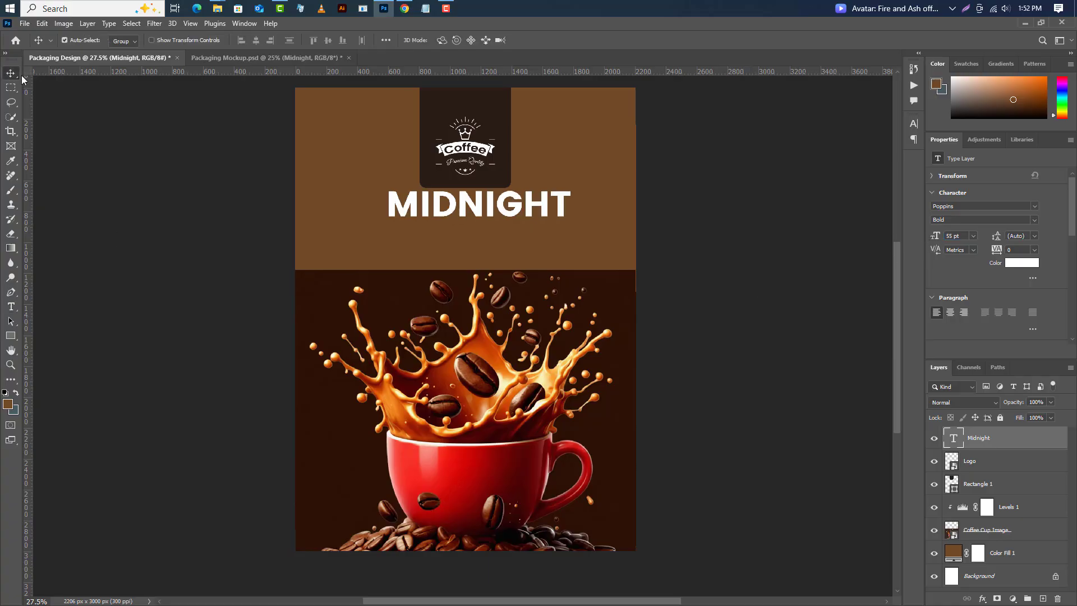
pyautogui.moveTo(476, 216); pyautogui.dragTo(470, 229)
pyautogui.click(936, 206)
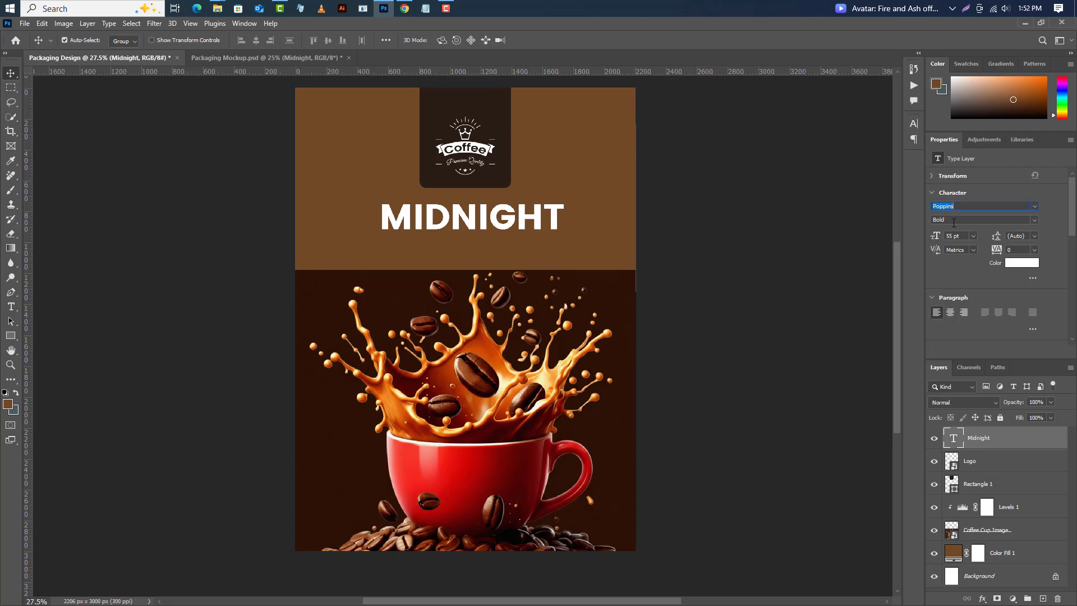
pyautogui.press('Tab')
pyautogui.click(11, 306)
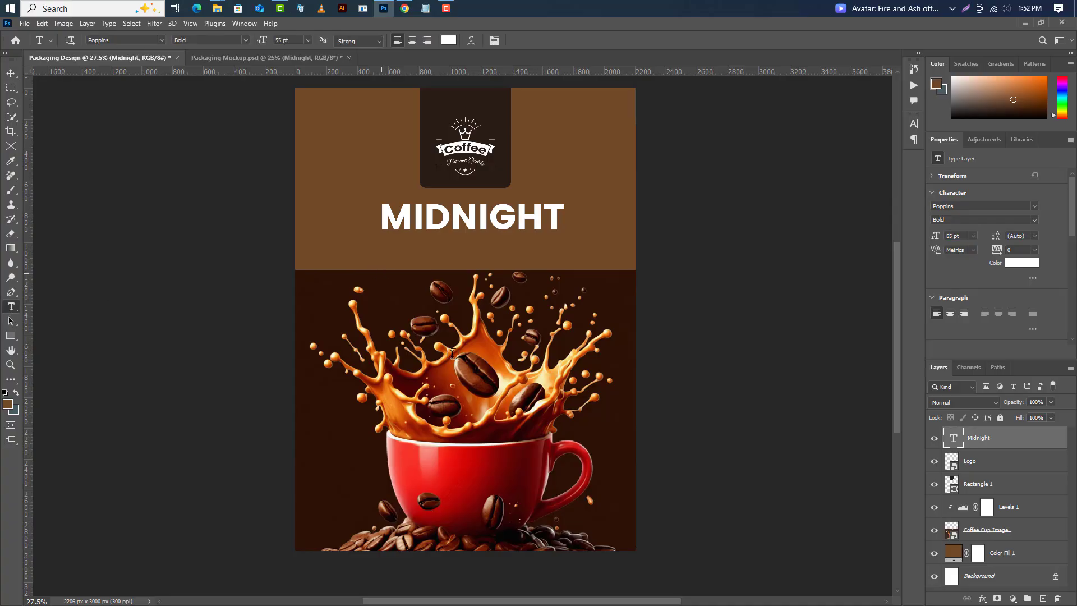
# Add a second headline line reading ROAST directly beneath MIDNIGHT.
pyautogui.click(382, 273)
pyautogui.press('BackSpace')
pyautogui.write('RO')
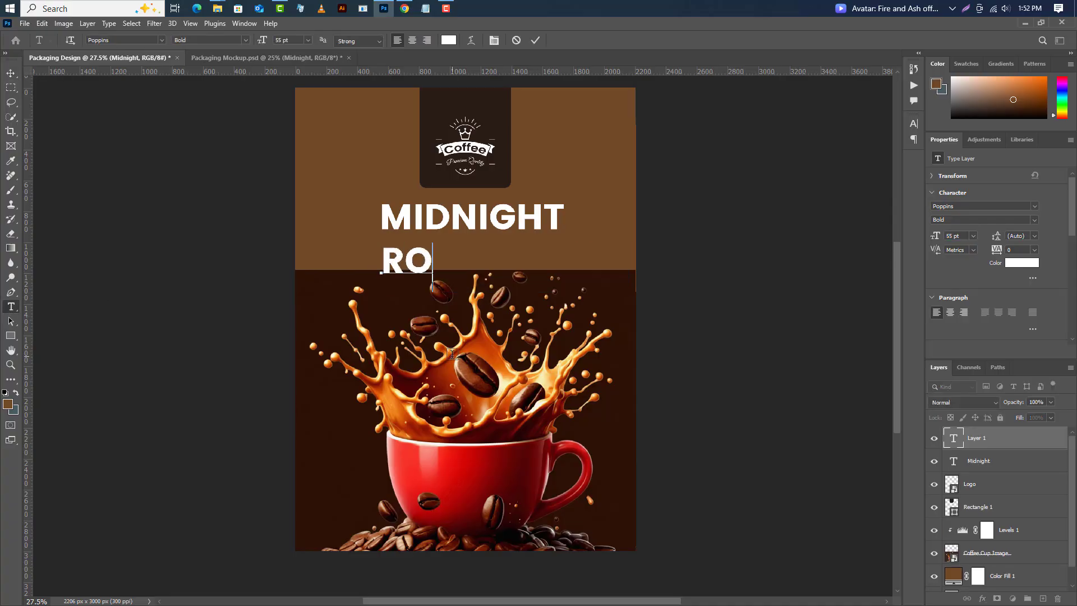
pyautogui.write('AST')
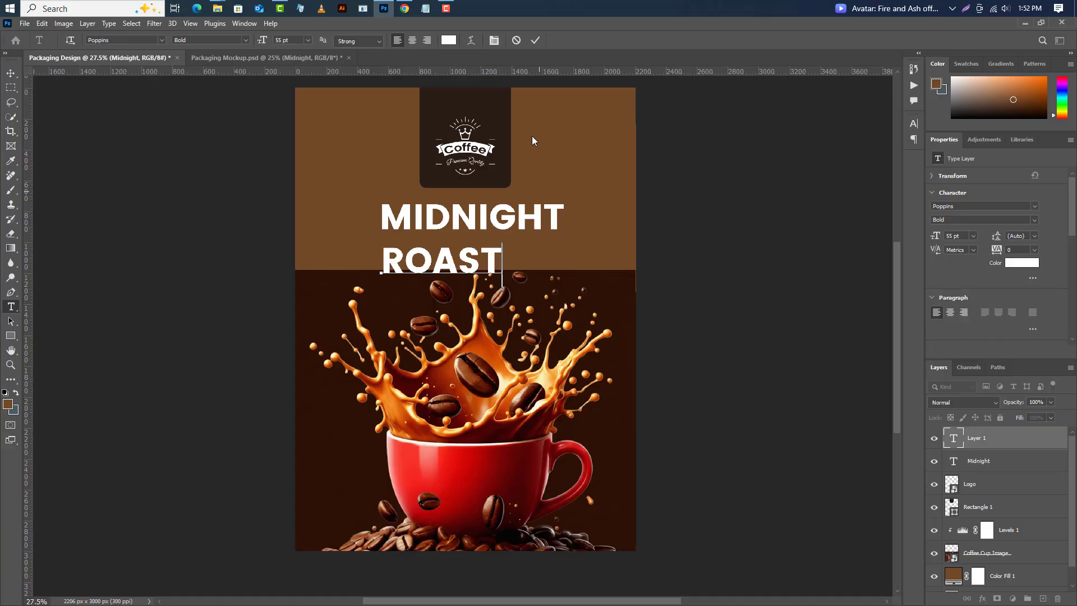
pyautogui.click(535, 40)
# Free-transform ROAST to about 153% so it matches MIDNIGHT's width and position it just beneath it.
pyautogui.click(42, 23)
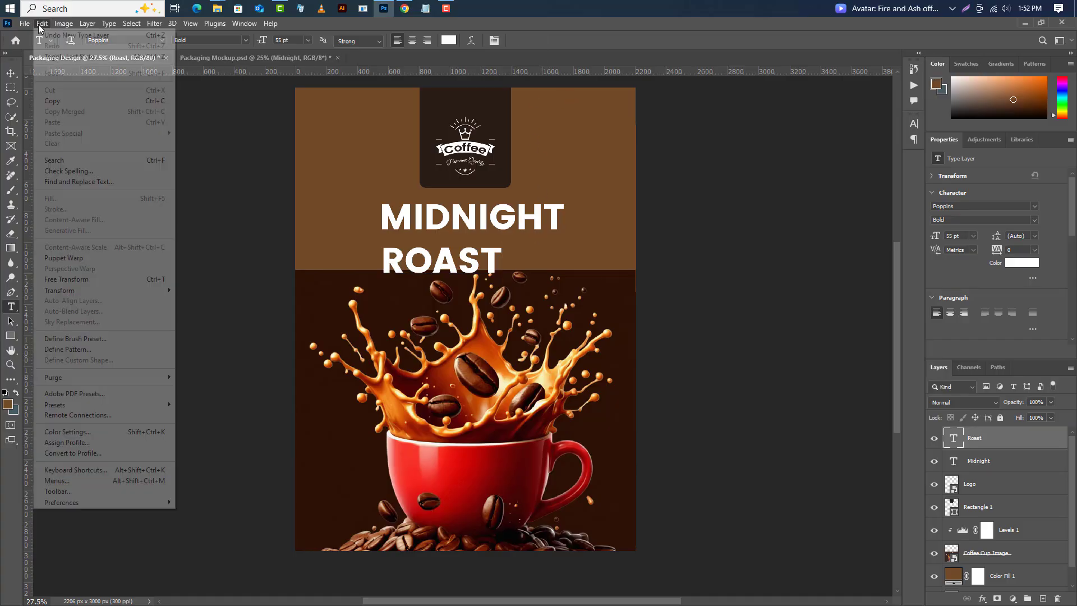
pyautogui.click(61, 279)
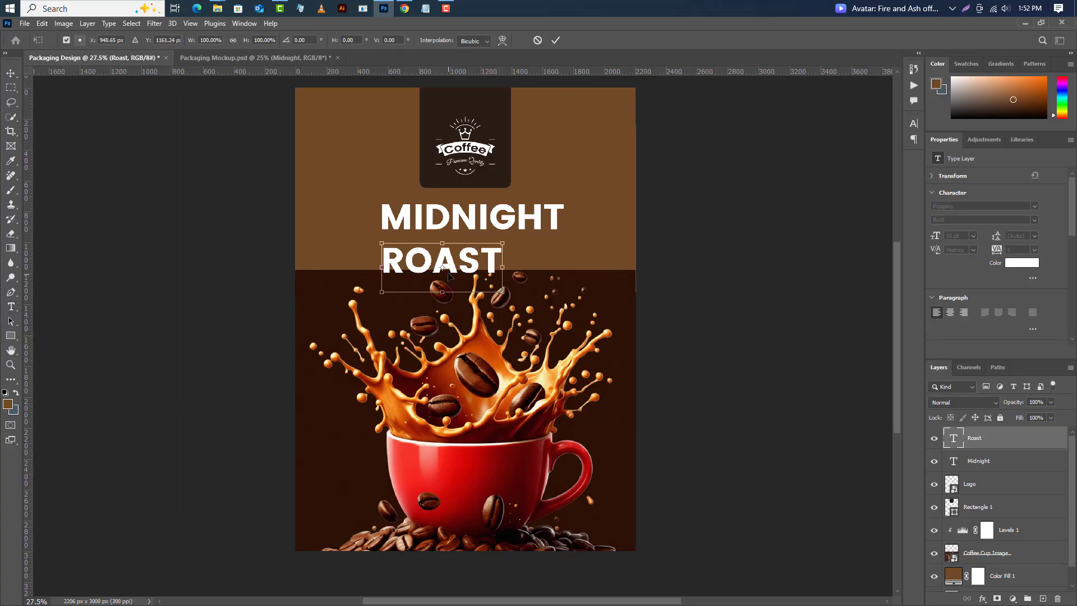
pyautogui.scroll(5, 449, 276)
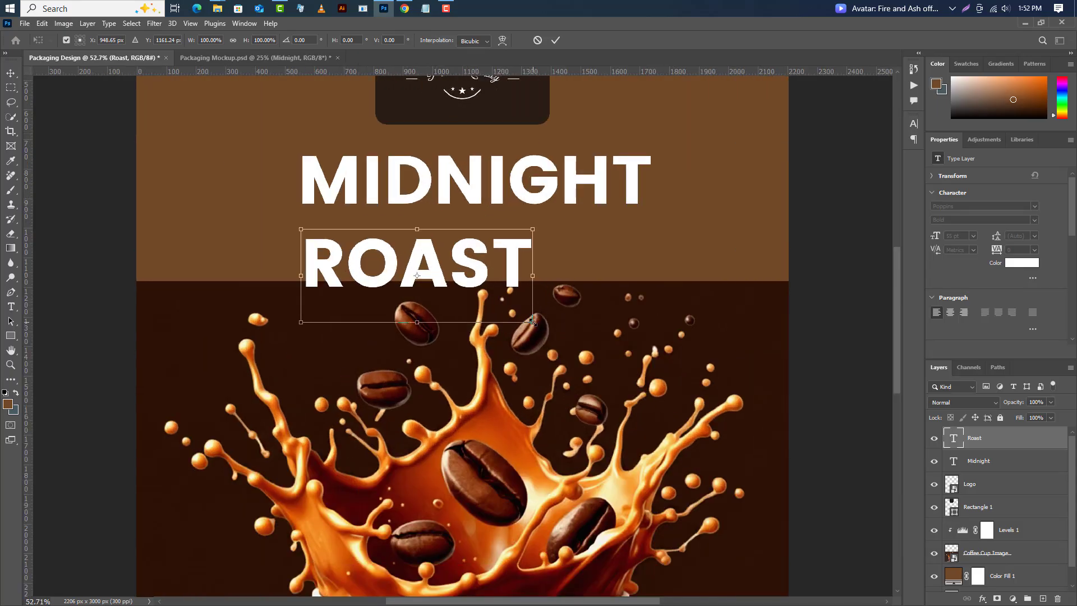
pyautogui.moveTo(533, 321); pyautogui.dragTo(657, 372)
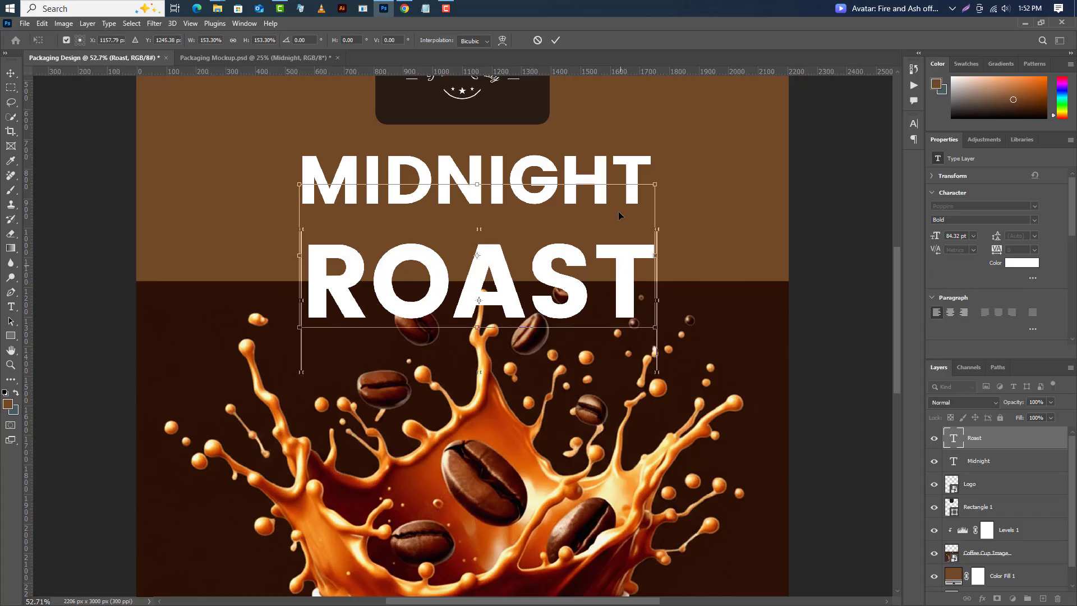
pyautogui.moveTo(619, 215); pyautogui.dragTo(615, 160)
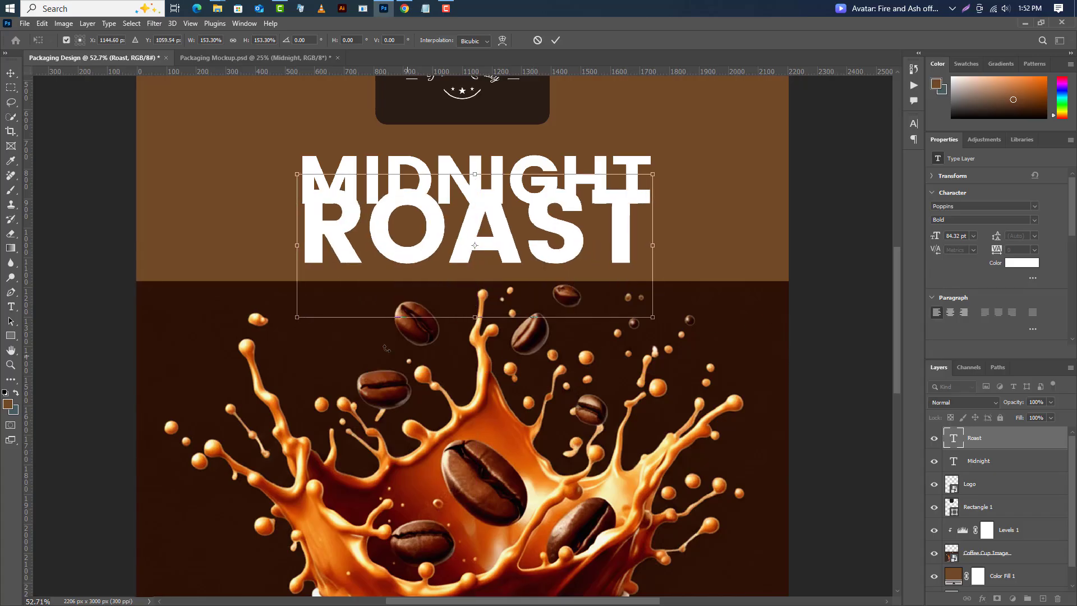
pyautogui.moveTo(296, 319); pyautogui.dragTo(293, 321)
pyautogui.press('Return')
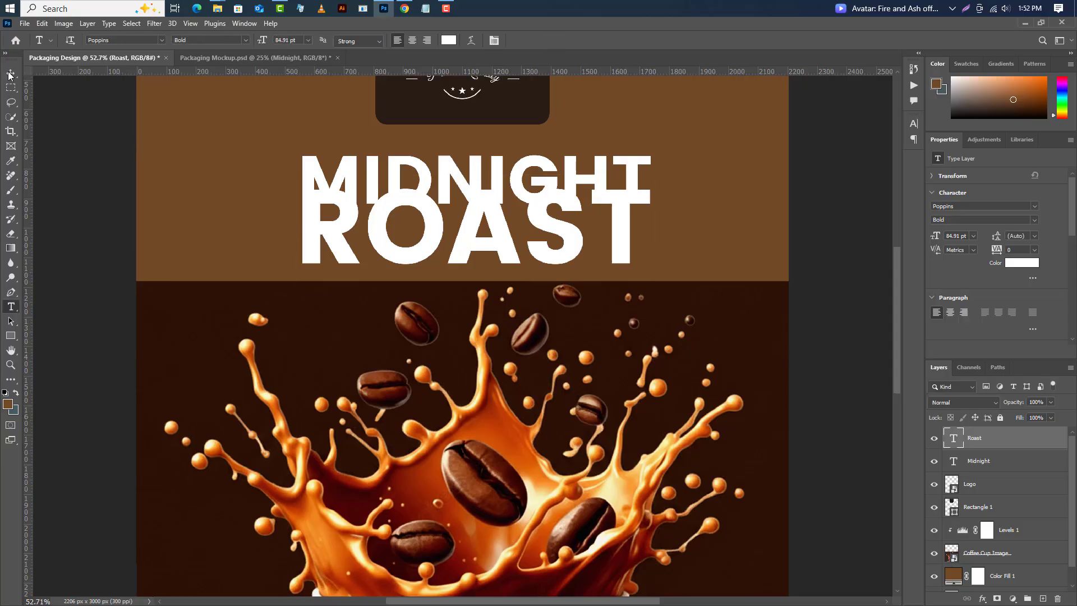
pyautogui.moveTo(410, 267); pyautogui.dragTo(410, 299)
# Draw a brown rectangle below ROAST, 1176 by 125 px, and set its opacity to 50%.
pyautogui.click(11, 336)
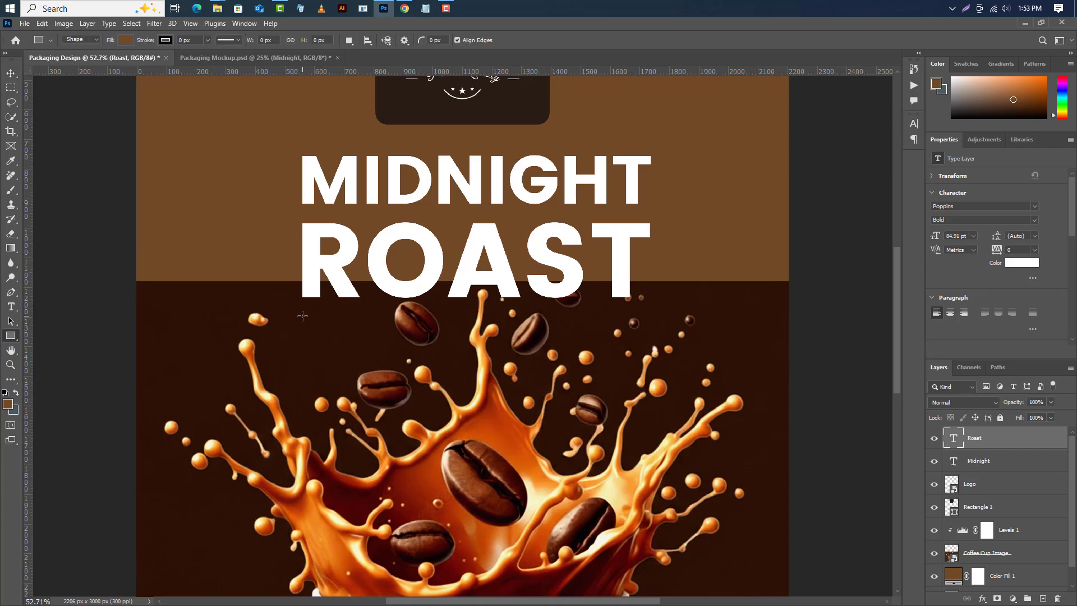
pyautogui.moveTo(302, 316); pyautogui.dragTo(650, 358)
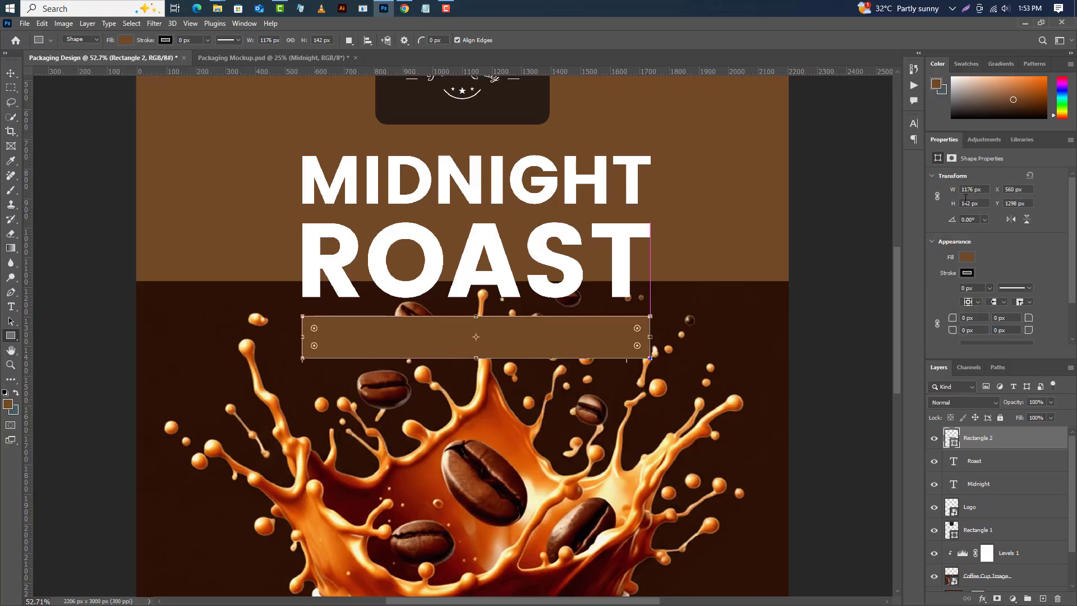
pyautogui.doubleClick(971, 204)
pyautogui.write('1')
pyautogui.press('Return')
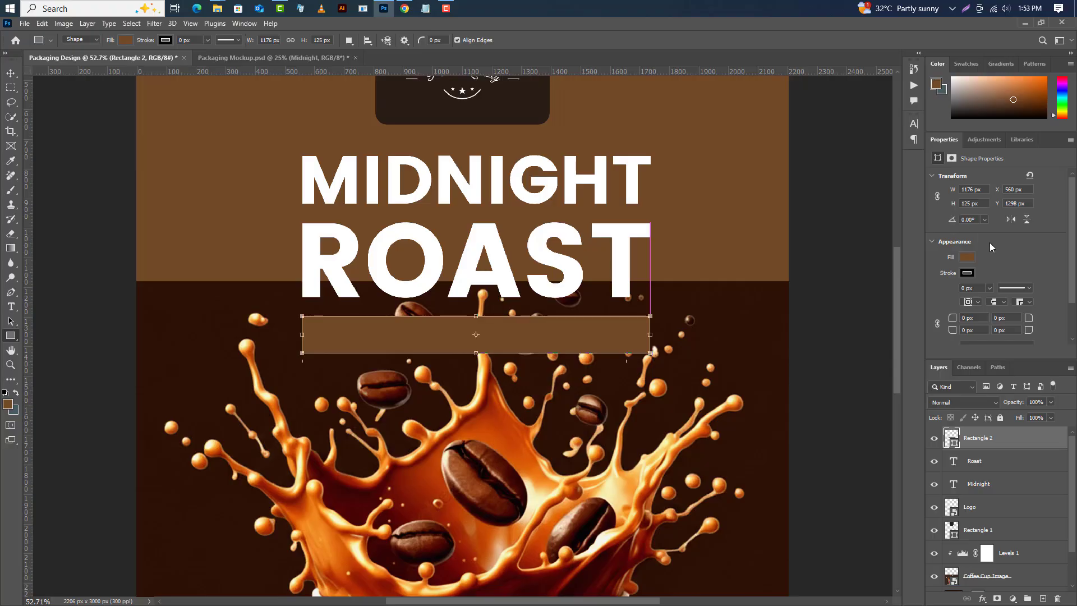
pyautogui.moveTo(1044, 404); pyautogui.dragTo(1001, 399)
pyautogui.write('50')
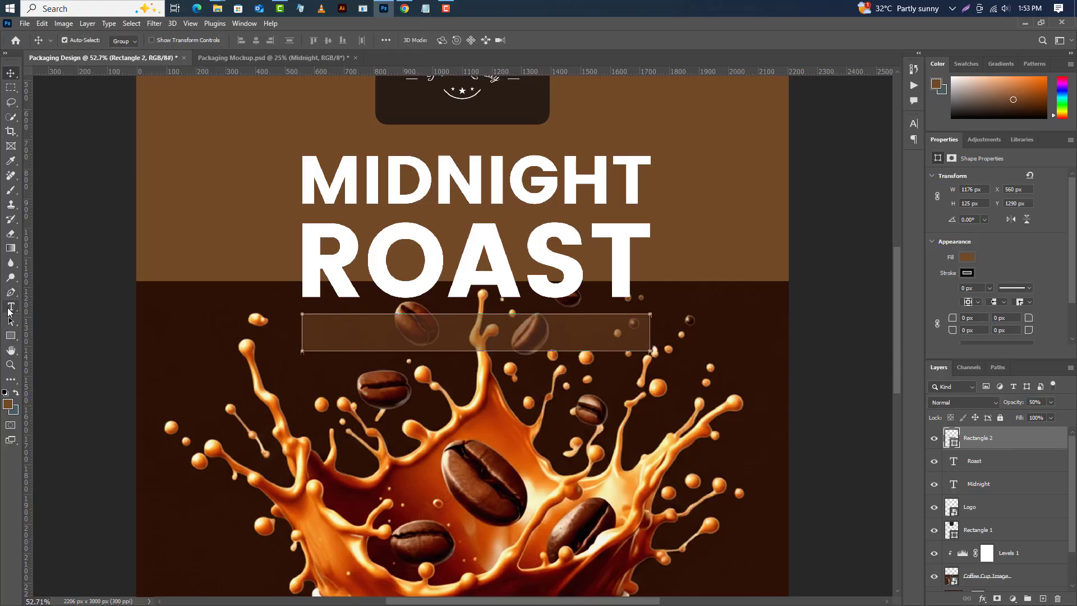
# Paste the tagline Finest Roast, Exquisite Taste as a new text line below the rectangle.
pyautogui.click(11, 306)
pyautogui.click(1043, 600)
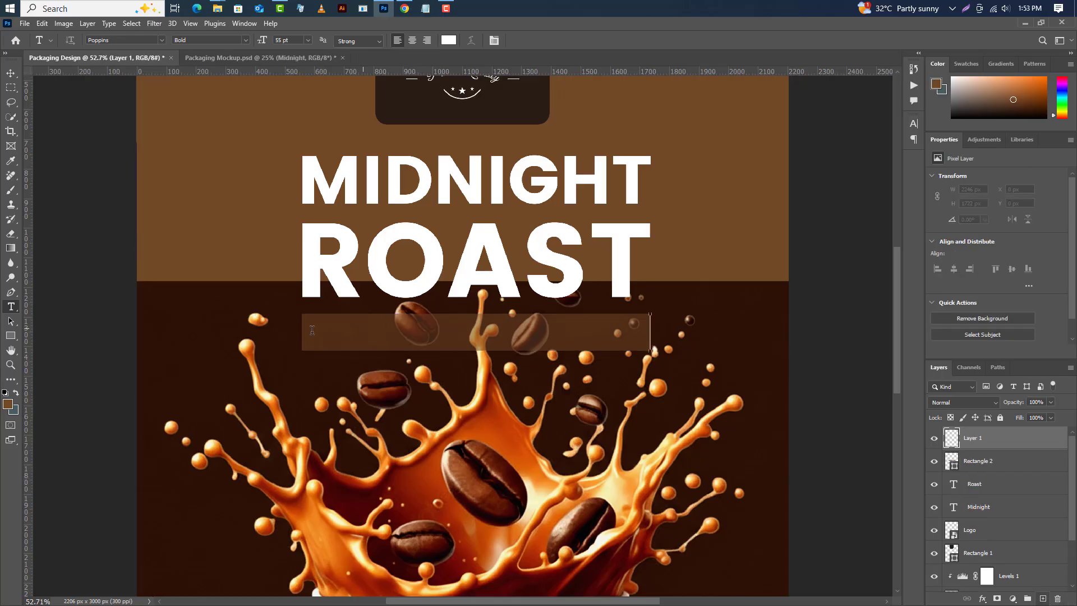
pyautogui.click(976, 484)
pyautogui.click(324, 373)
pyautogui.write('Finest Roast, Exquisite Taste')
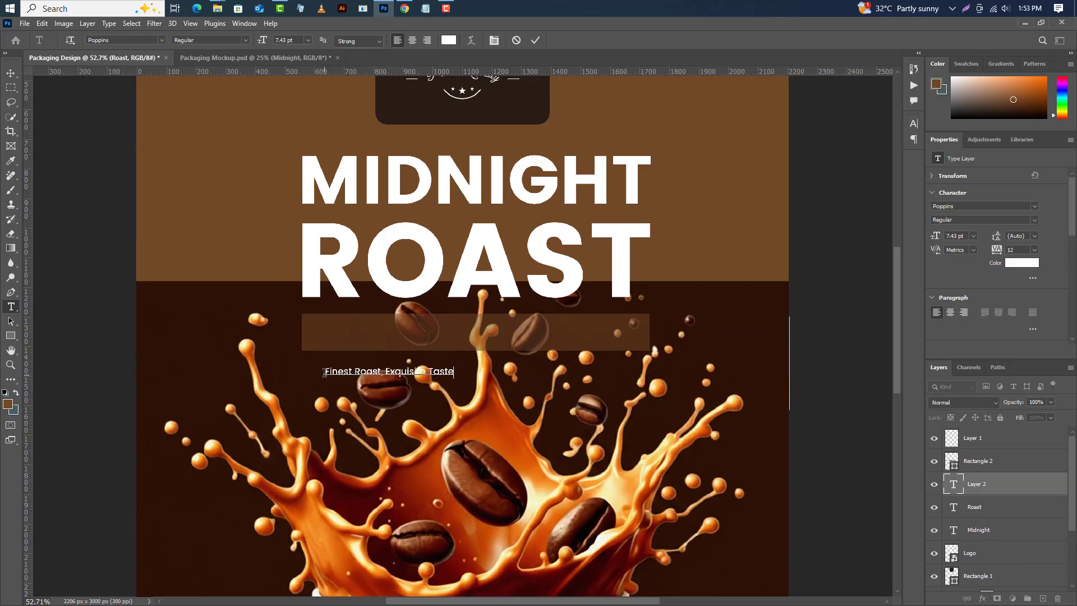
pyautogui.click(537, 37)
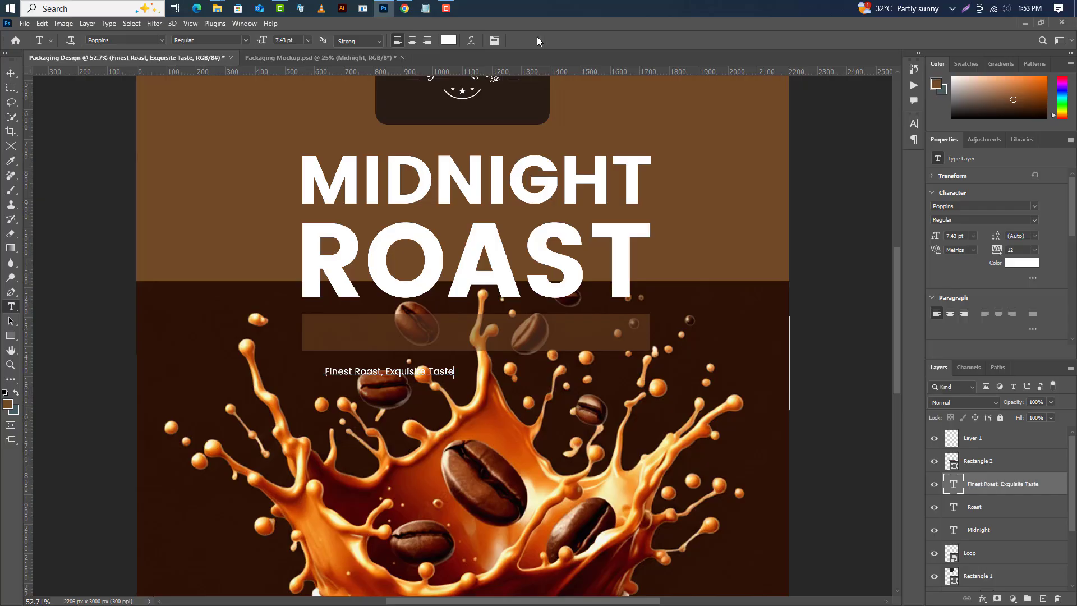
# Scale the tagline to about 246% and fit it inside the translucent rectangle.
pyautogui.click(43, 25)
pyautogui.click(78, 280)
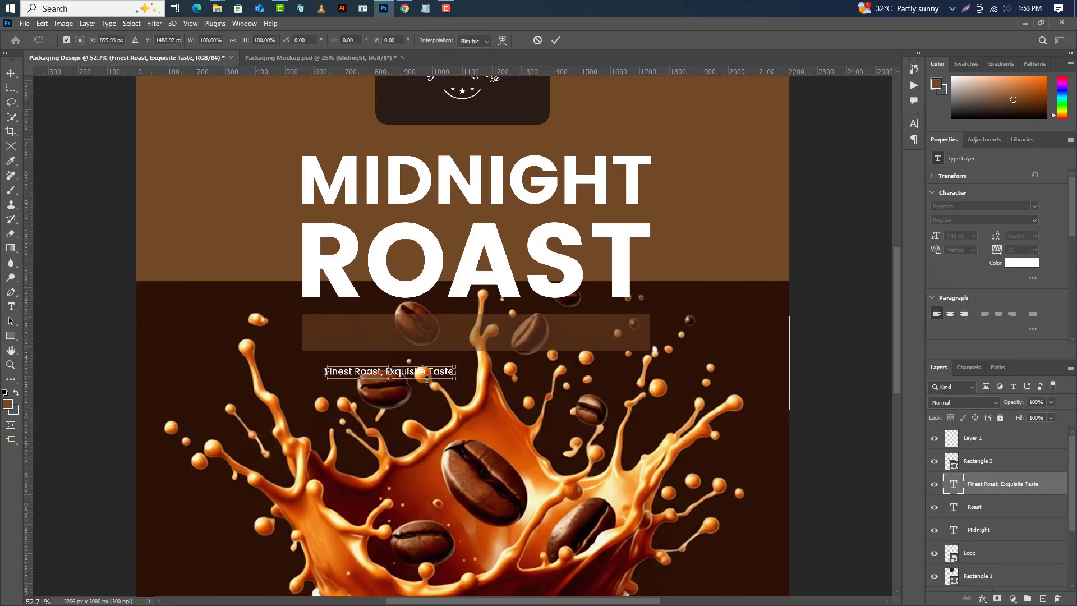
pyautogui.moveTo(428, 379); pyautogui.dragTo(466, 332)
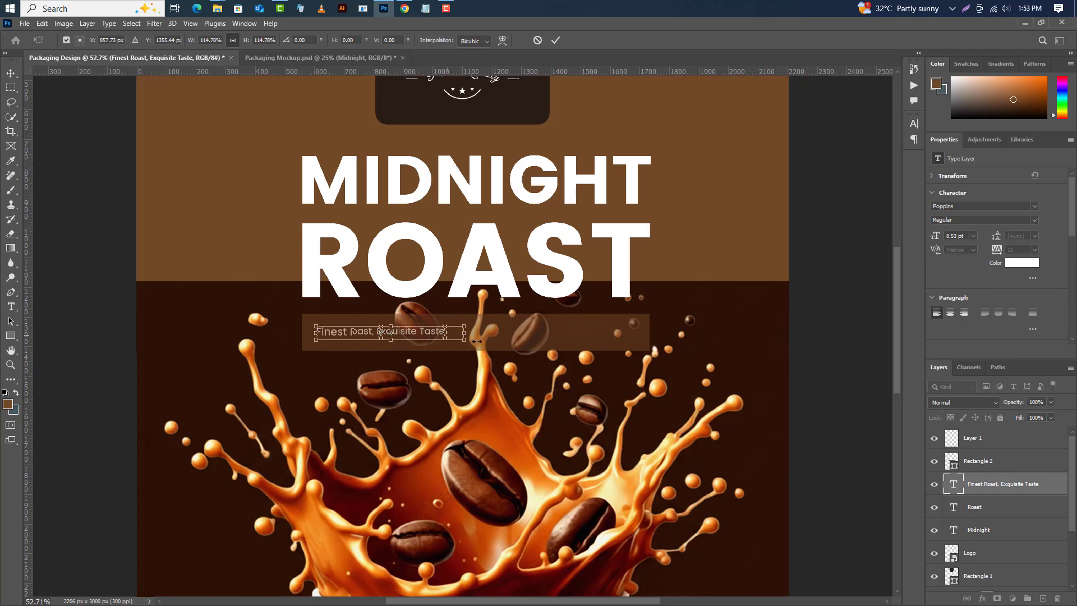
pyautogui.moveTo(601, 333); pyautogui.dragTo(636, 334)
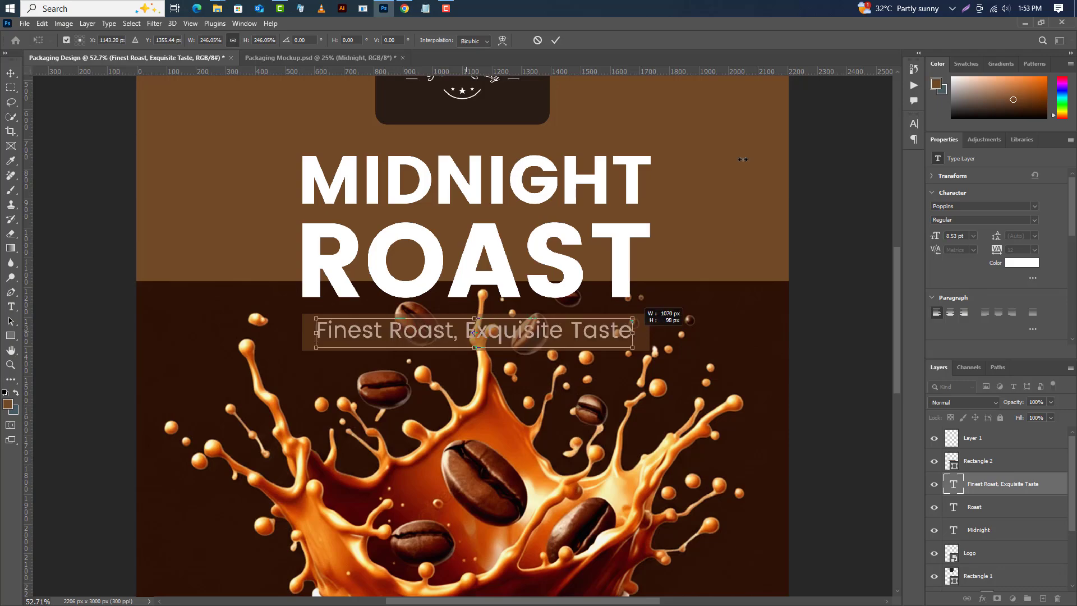
pyautogui.press('Return')
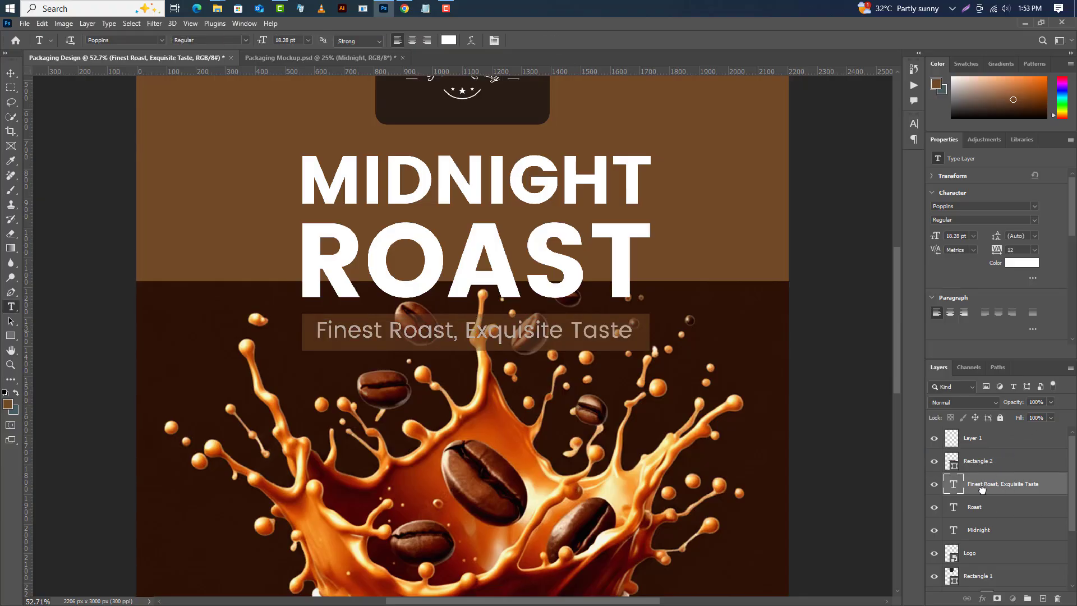
# Bring the tagline layer above the rectangle and deselect.
pyautogui.hotkey('ctrl', ']')
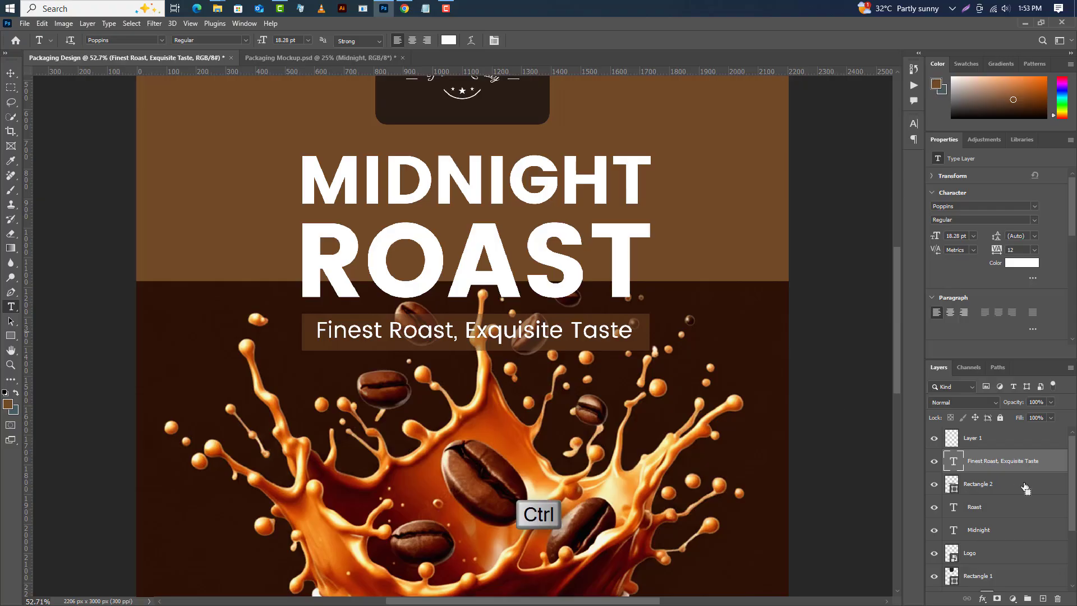
pyautogui.press('v')
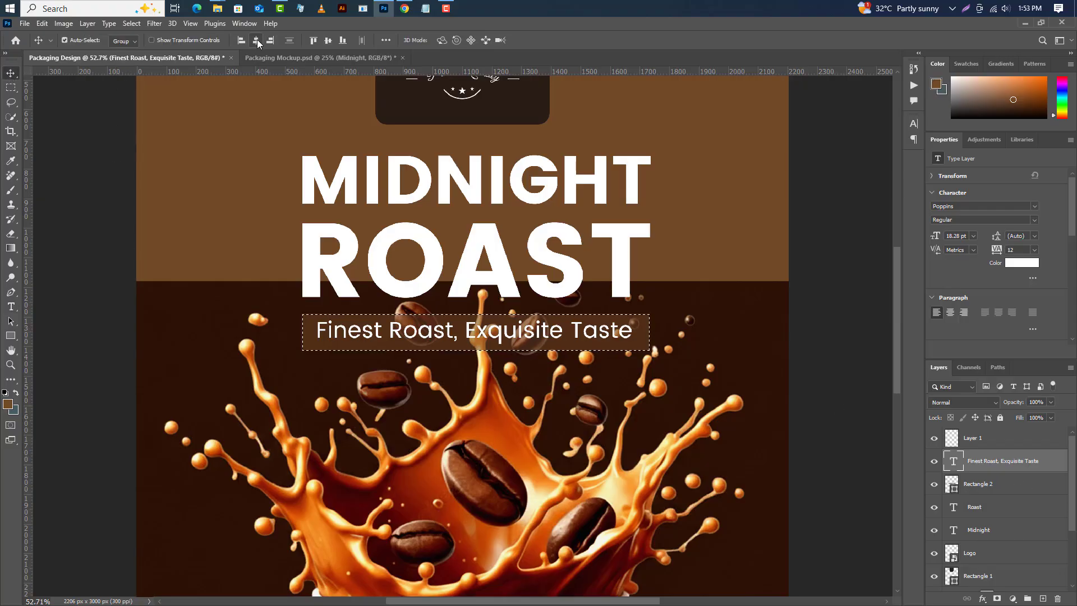
pyautogui.click(131, 23)
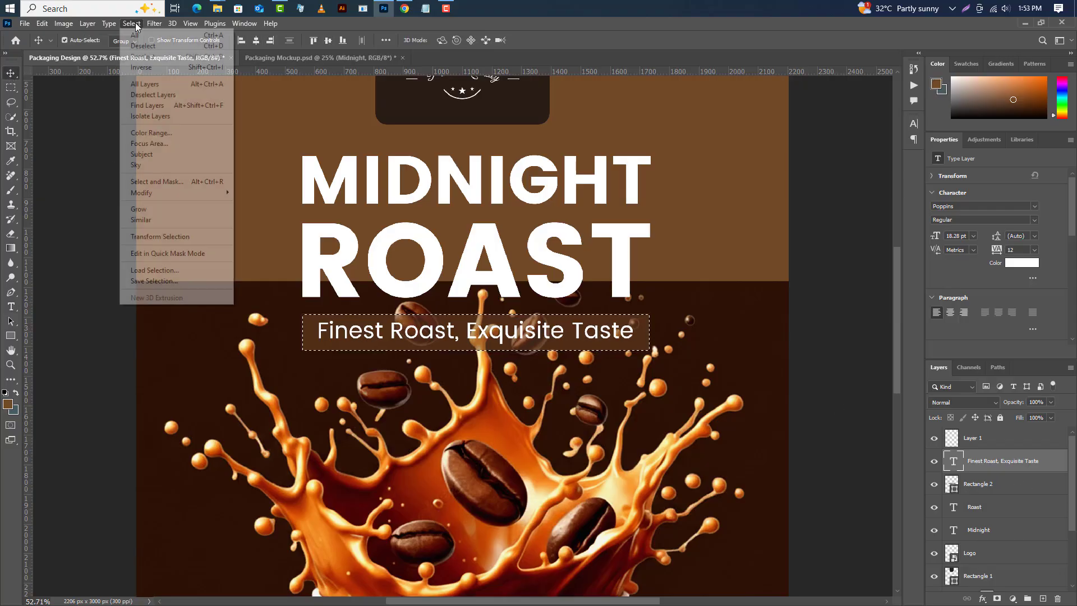
pyautogui.click(143, 47)
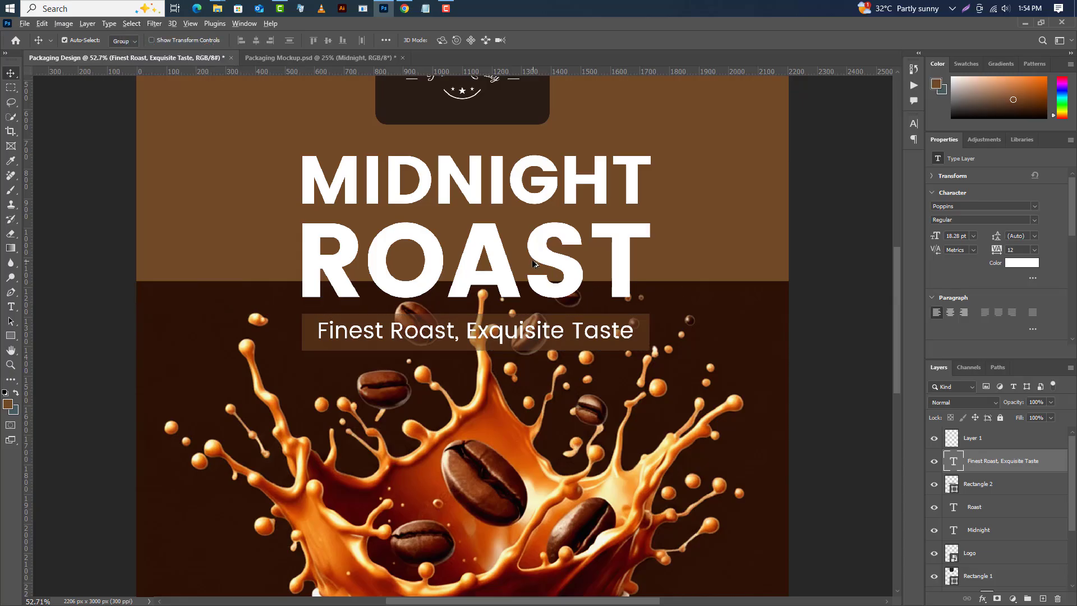
# Draw a brown rectangle across the red cup, about 875 by 245 px.
pyautogui.hotkey('ctrl', '0')
pyautogui.scroll(-2, 535, 265)
pyautogui.scroll(4, 533, 419)
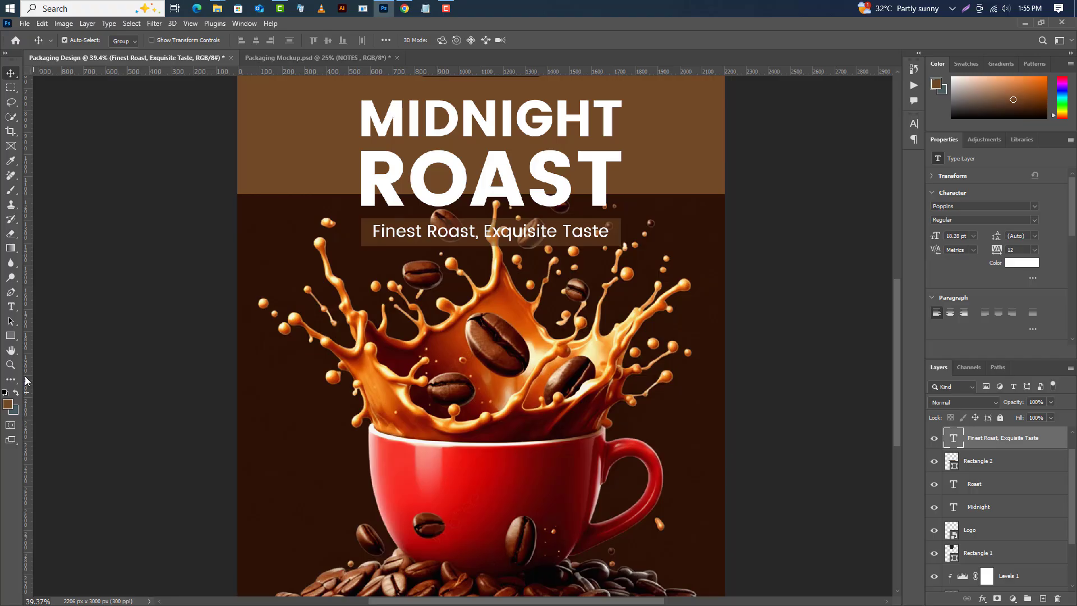
pyautogui.click(11, 336)
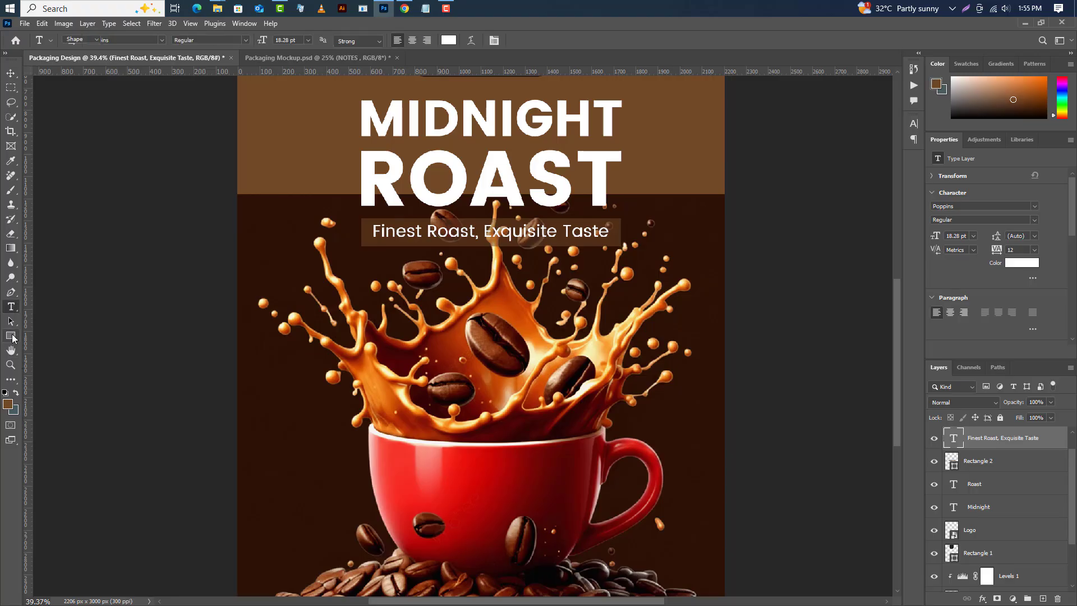
pyautogui.moveTo(398, 440); pyautogui.dragTo(558, 490)
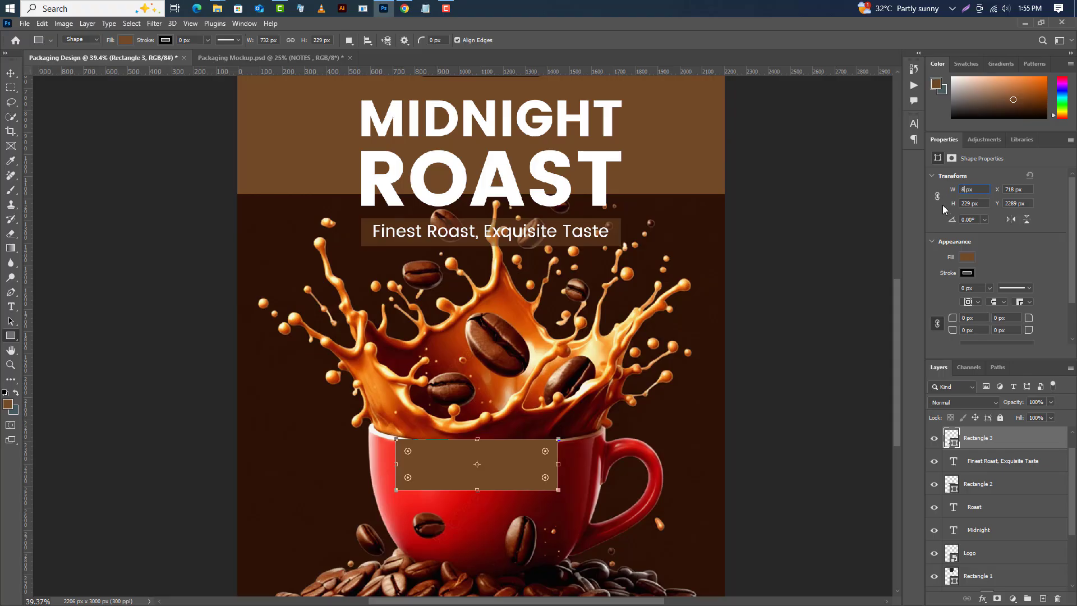
pyautogui.press('Return')
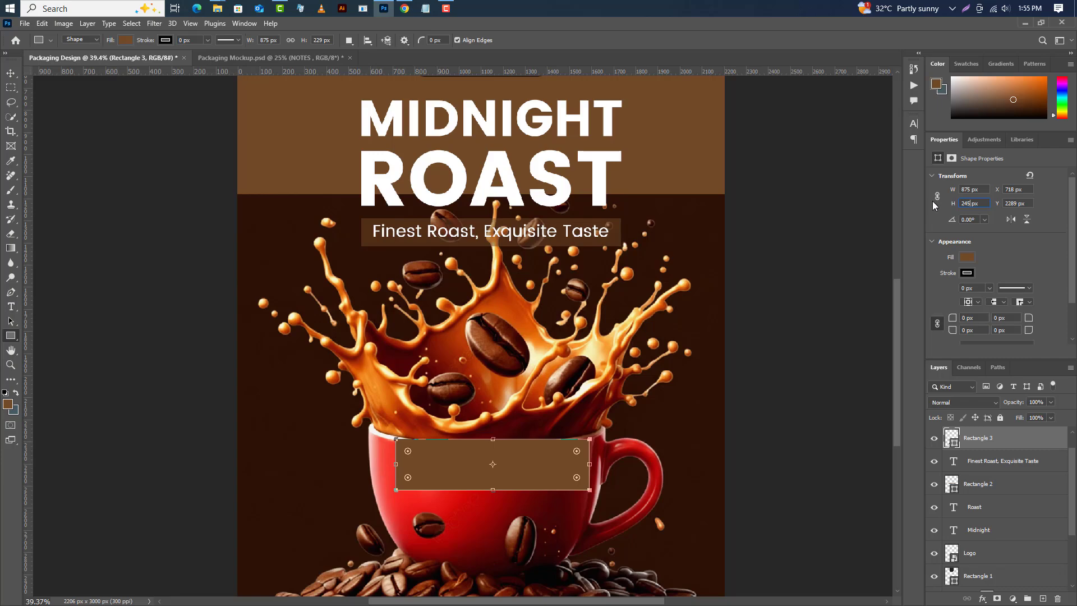
pyautogui.press('Return')
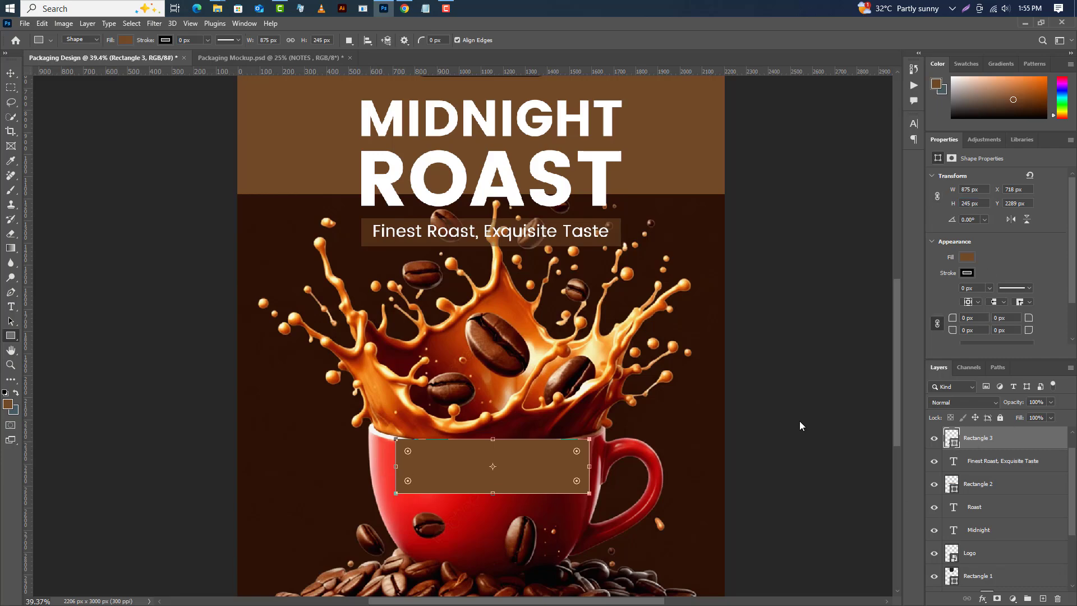
# Round the cup rectangle's corners to 20 px.
pyautogui.doubleClick(952, 438)
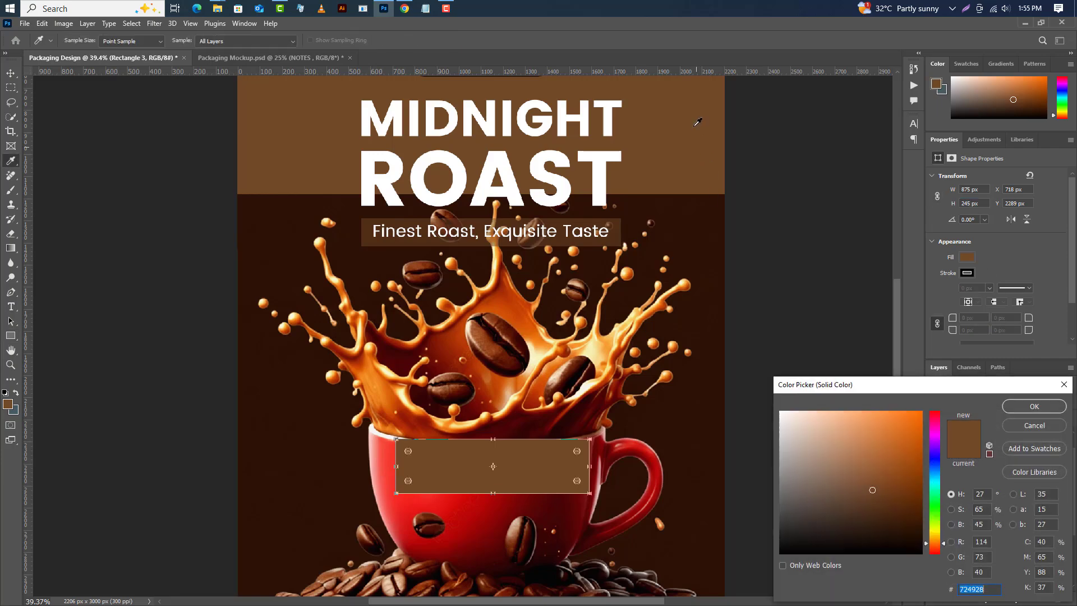
pyautogui.click(1056, 407)
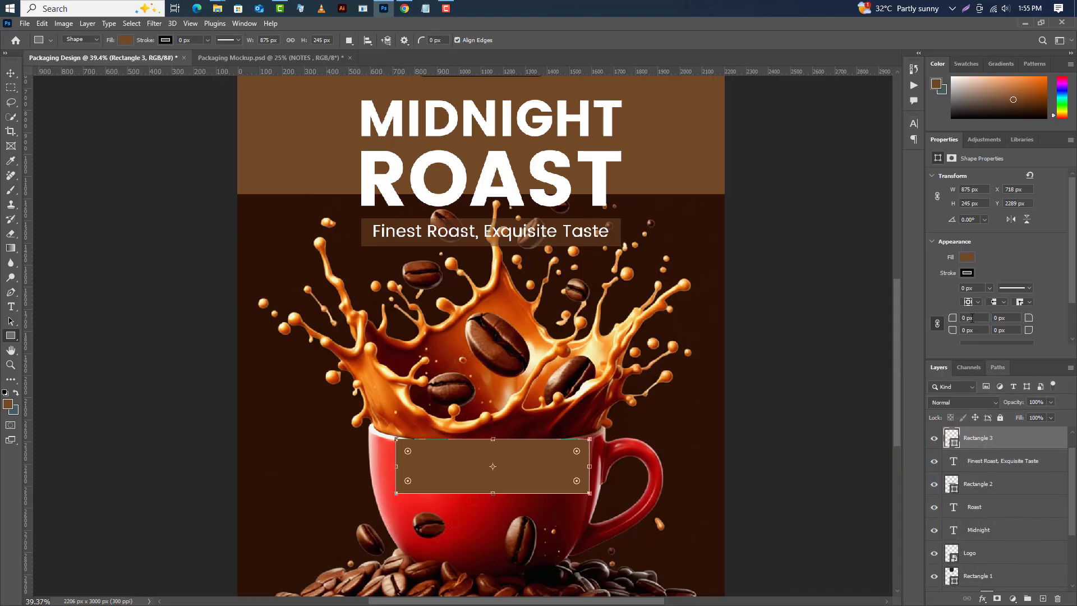
pyautogui.click(938, 323)
pyautogui.click(10, 74)
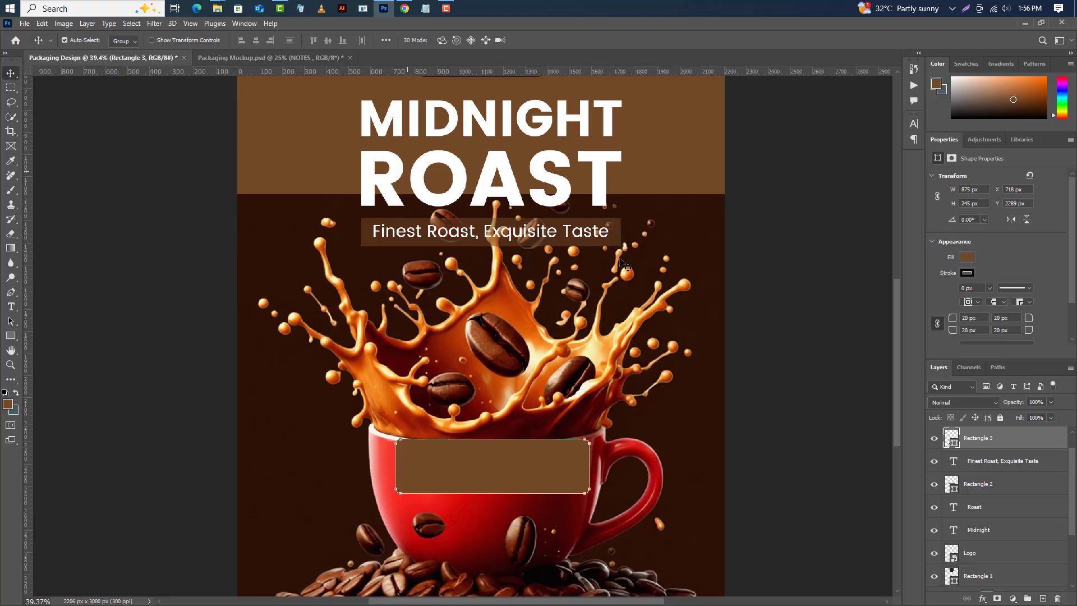
# Paste the text RICH CHOCOLATE inside the rounded rectangle on the cup.
pyautogui.click(1043, 599)
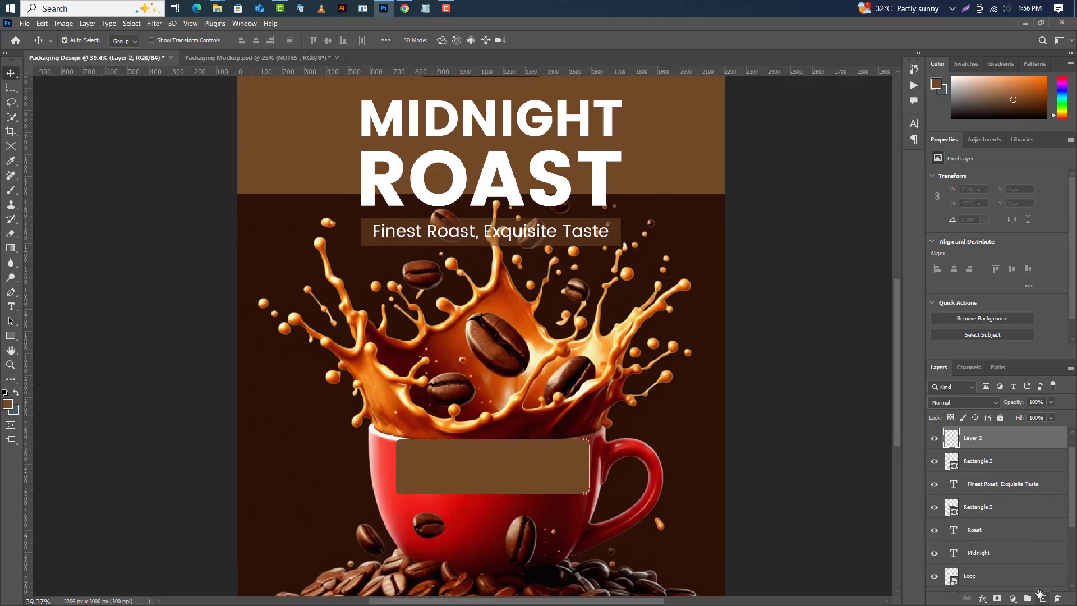
pyautogui.click(10, 307)
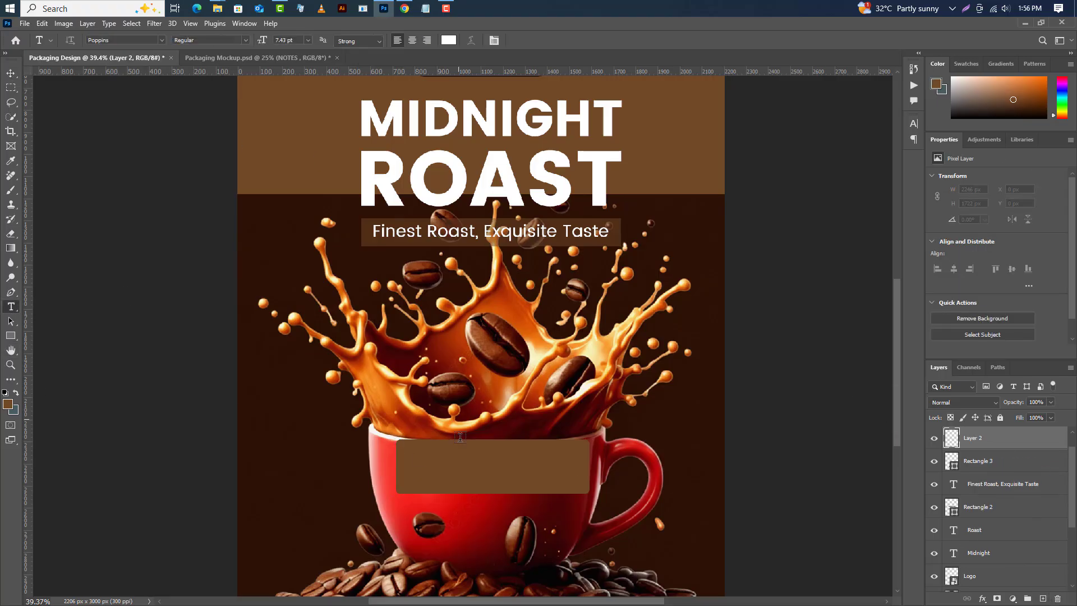
pyautogui.click(413, 459)
pyautogui.hotkey('ctrl', 'a')
pyautogui.write('RICH CHOCOLATE')
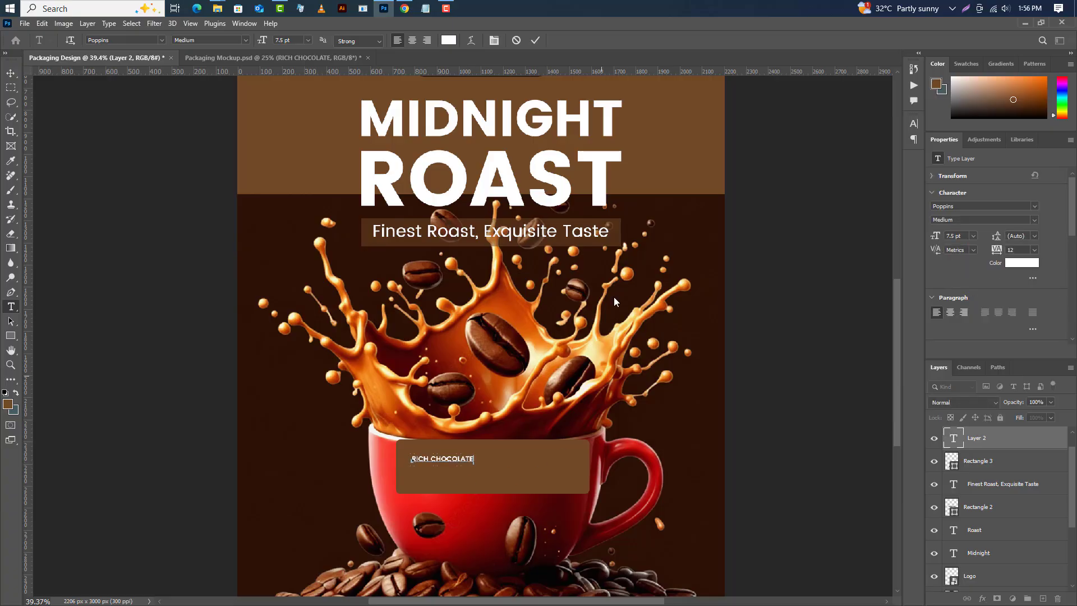
pyautogui.hotkey('ctrl', 'Return')
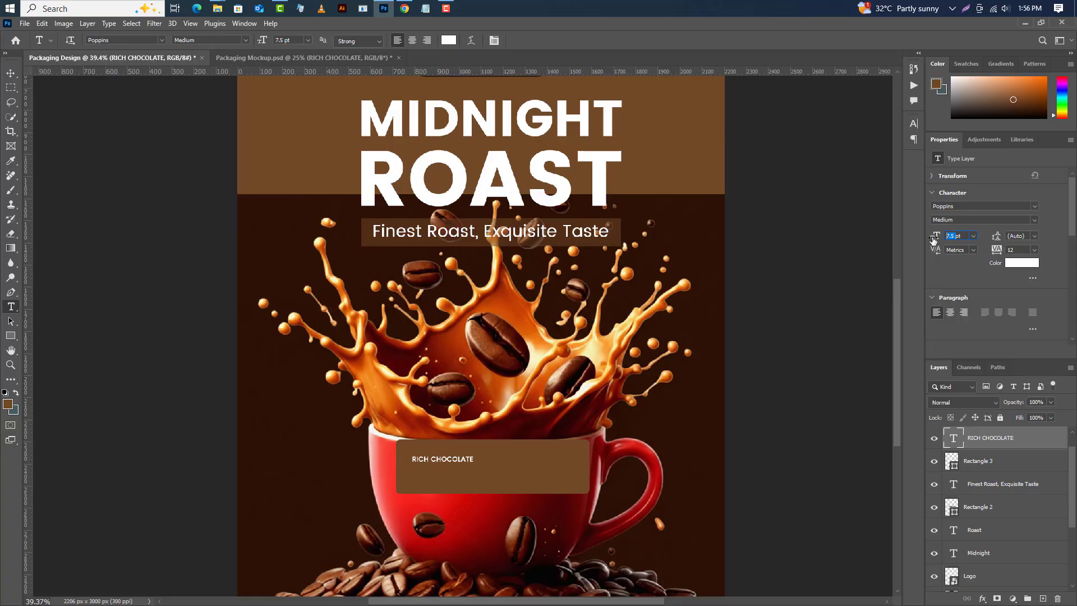
# Set the RICH CHOCOLATE text size to 20.75 pt and nudge it within the cup rectangle.
pyautogui.write('20pt')
pyautogui.write('.75')
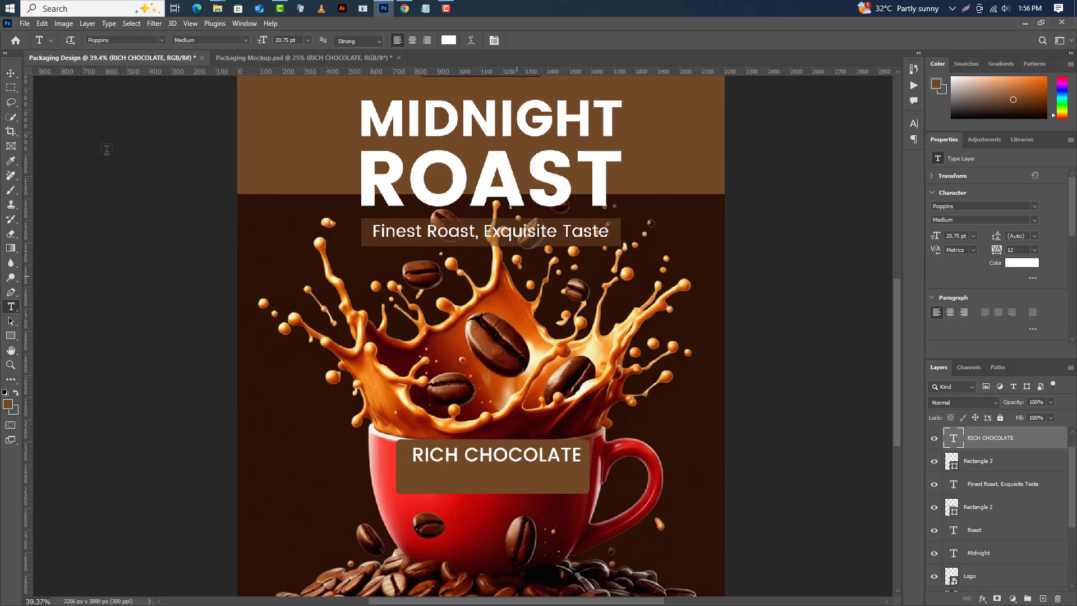
pyautogui.write('v')
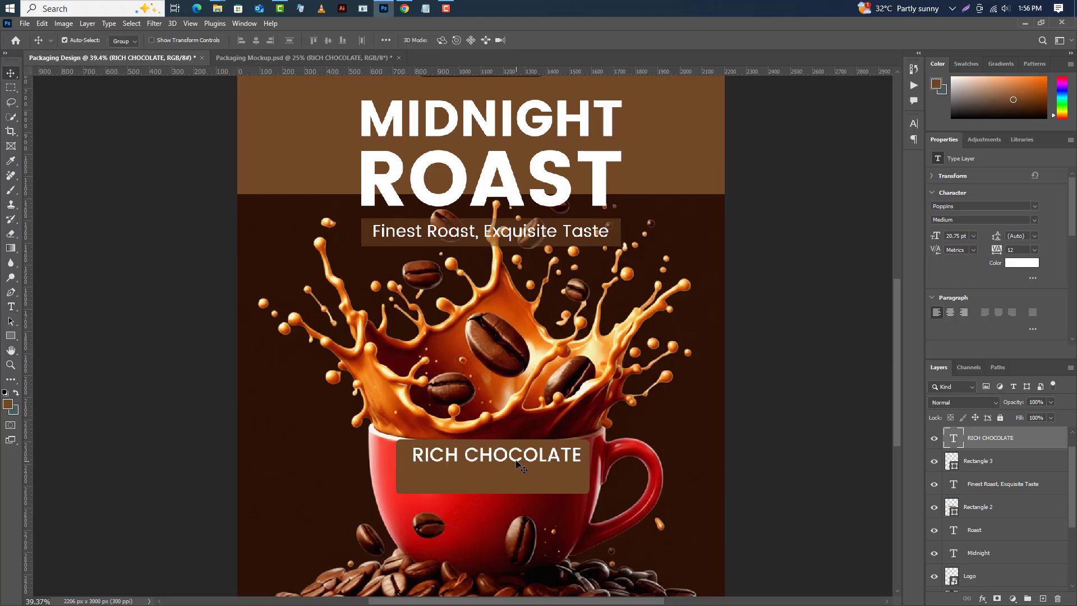
pyautogui.moveTo(517, 463); pyautogui.dragTo(513, 466)
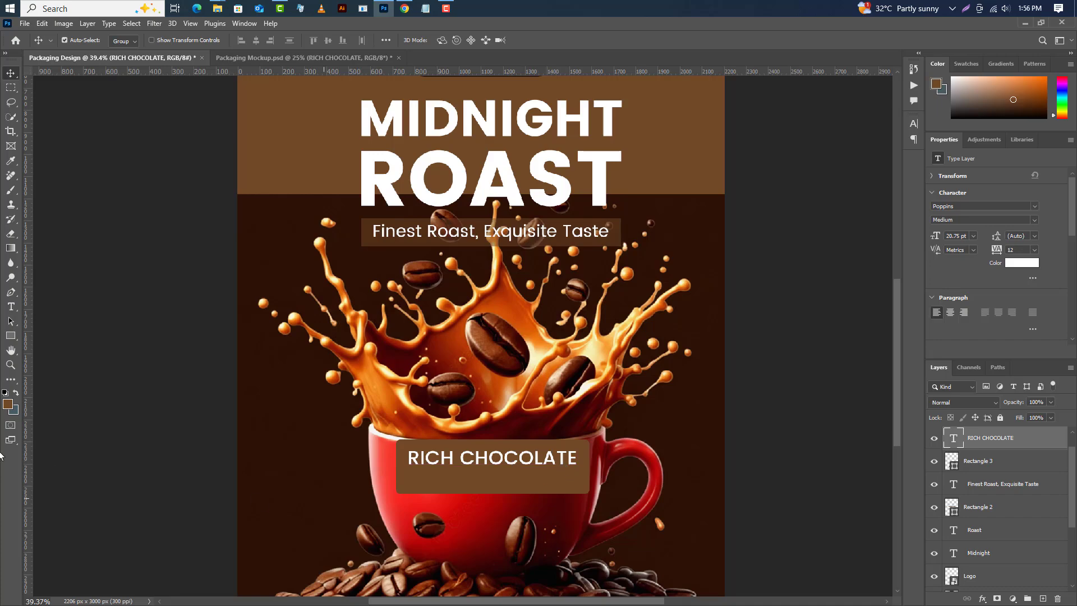
# Add a second text line NOTES below RICH CHOCOLATE and position it inside the rectangle.
pyautogui.click(11, 307)
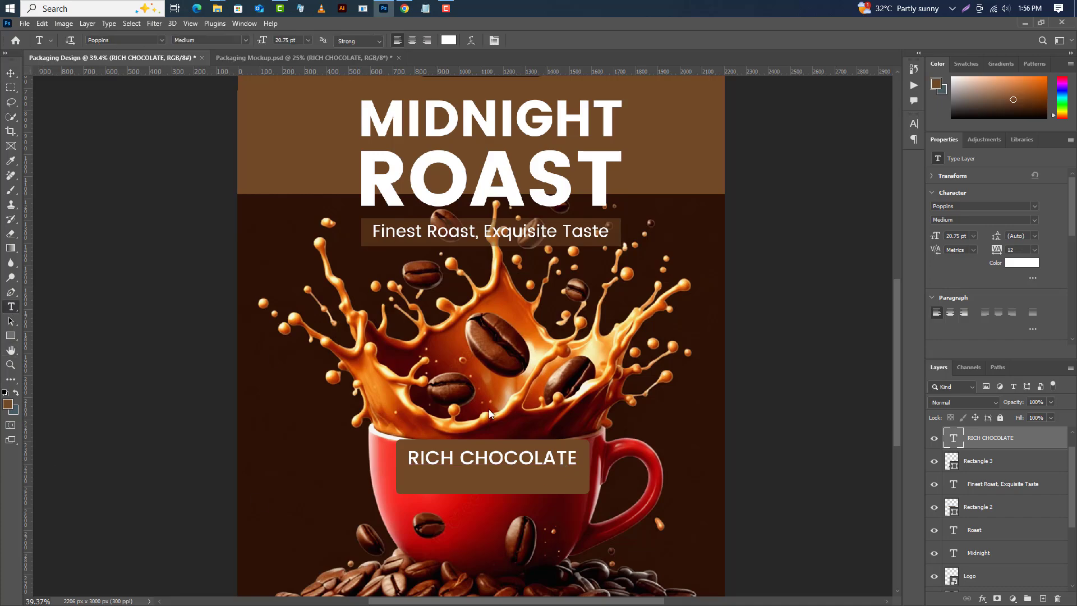
pyautogui.click(428, 495)
pyautogui.write('N')
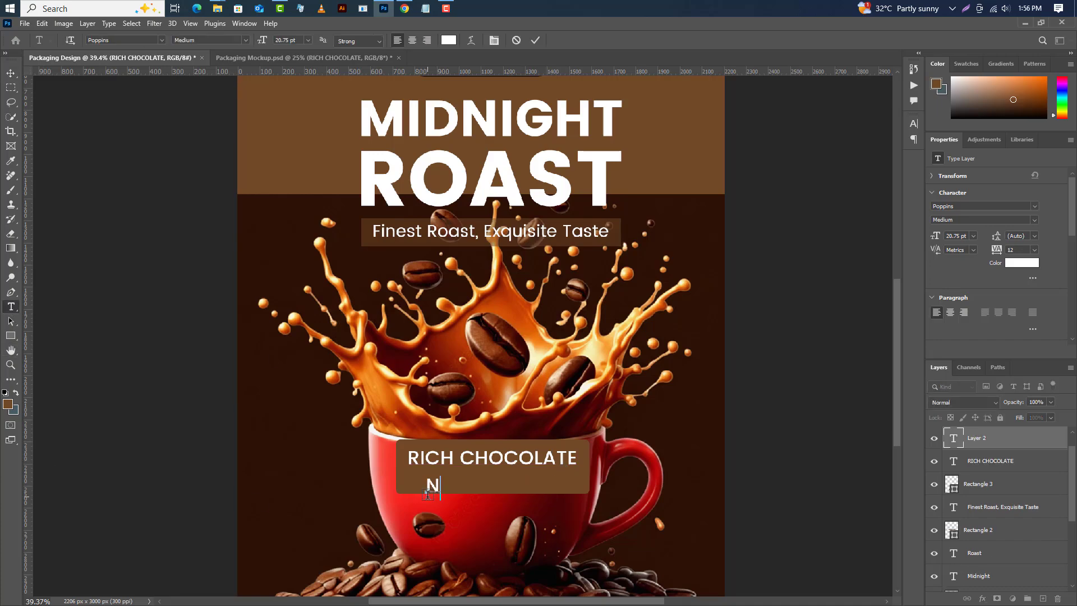
pyautogui.write('OTES')
pyautogui.hotkey('ctrl', 'Return')
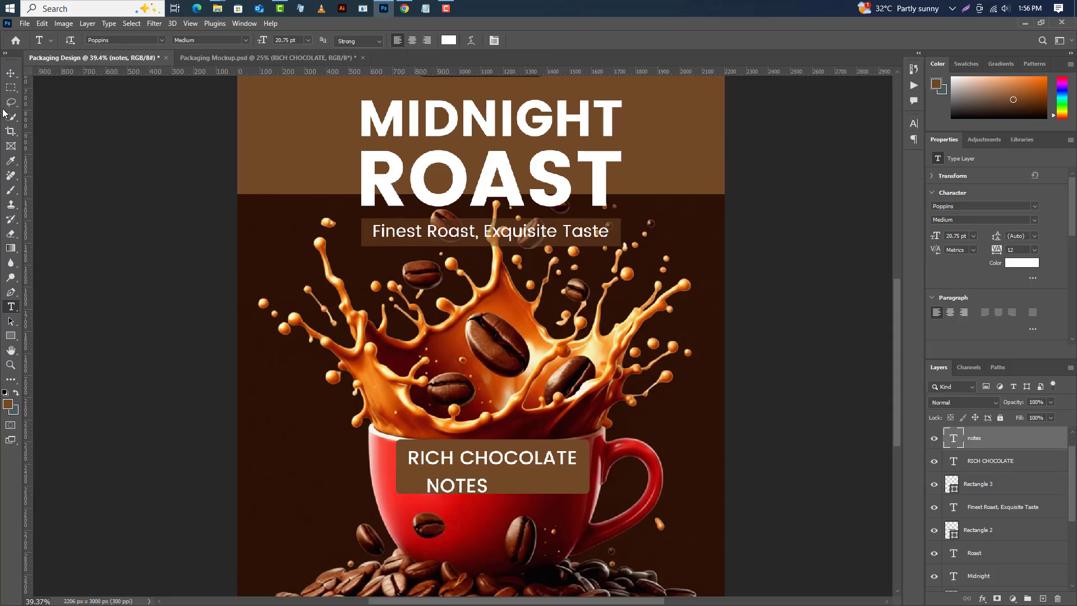
pyautogui.press('v')
pyautogui.moveTo(486, 490); pyautogui.dragTo(520, 483)
# Center the cup rectangle and its two text layers horizontally on the canvas.
pyautogui.scroll(-2, 581, 425)
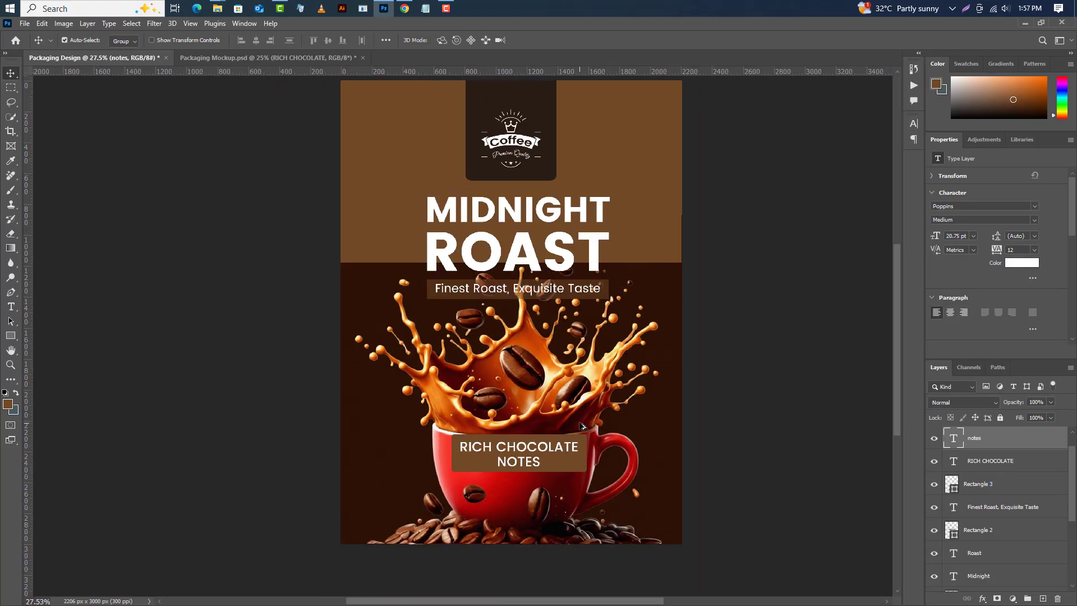
pyautogui.click(131, 23)
pyautogui.click(140, 37)
pyautogui.keyDown('ctrl'); pyautogui.click(985, 468); pyautogui.keyUp('ctrl')
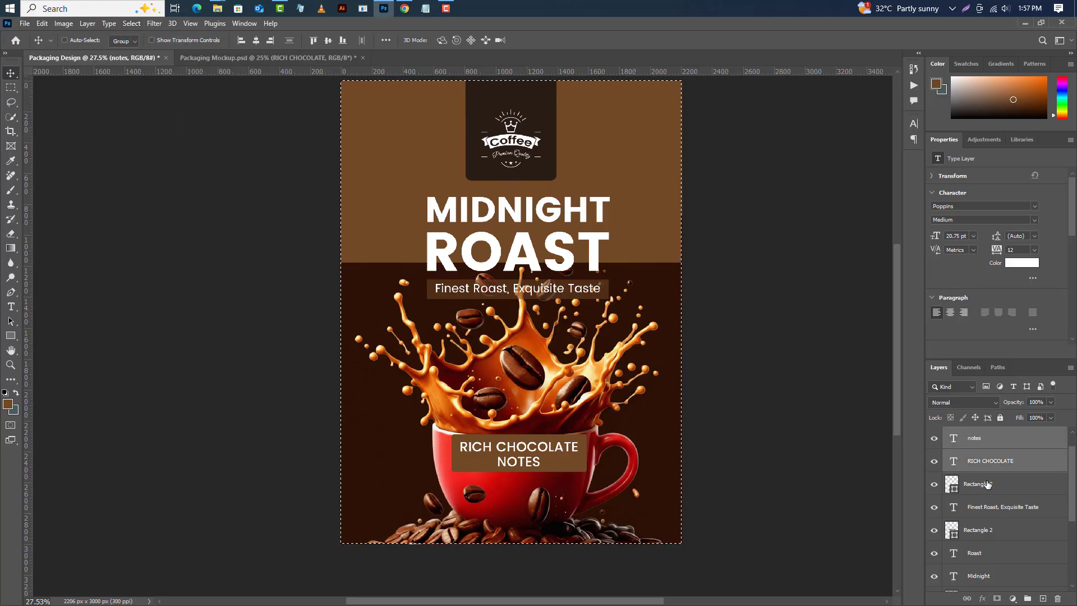
pyautogui.keyDown('ctrl'); pyautogui.click(987, 486); pyautogui.keyUp('ctrl')
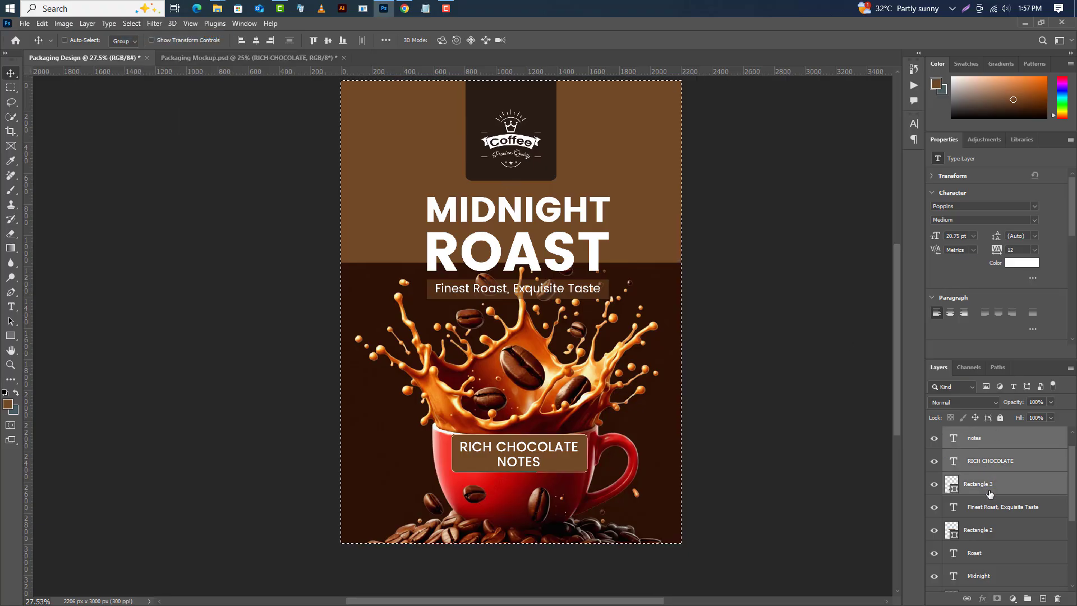
pyautogui.click(254, 41)
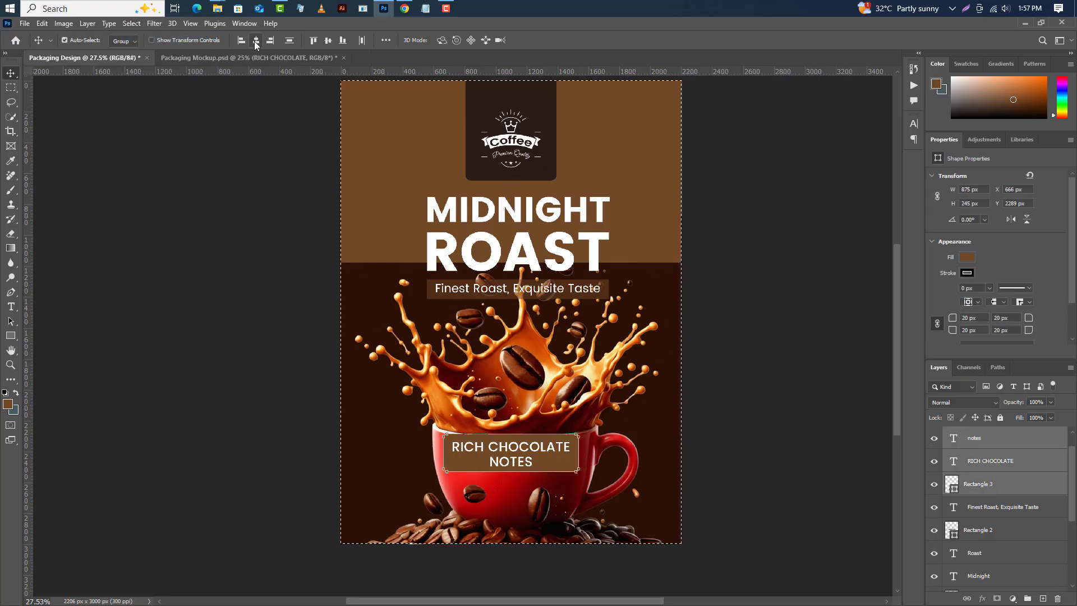
# Center the tagline, its rectangle, title lines, logo and logo rectangle horizontally on the canvas, then deselect.
pyautogui.keyDown('ctrl'); pyautogui.click(968, 509); pyautogui.keyUp('ctrl')
pyautogui.keyDown('ctrl'); pyautogui.click(999, 536); pyautogui.keyUp('ctrl')
pyautogui.keyDown('ctrl'); pyautogui.click(999, 556); pyautogui.keyUp('ctrl')
pyautogui.keyDown('ctrl'); pyautogui.click(999, 575); pyautogui.keyUp('ctrl')
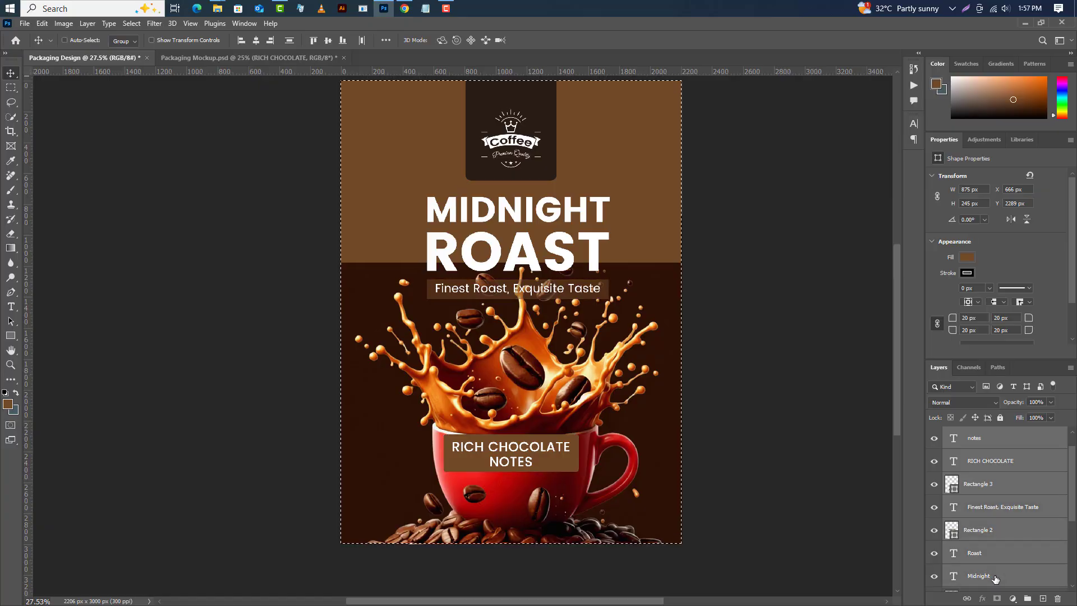
pyautogui.scroll(-4, 1013, 563)
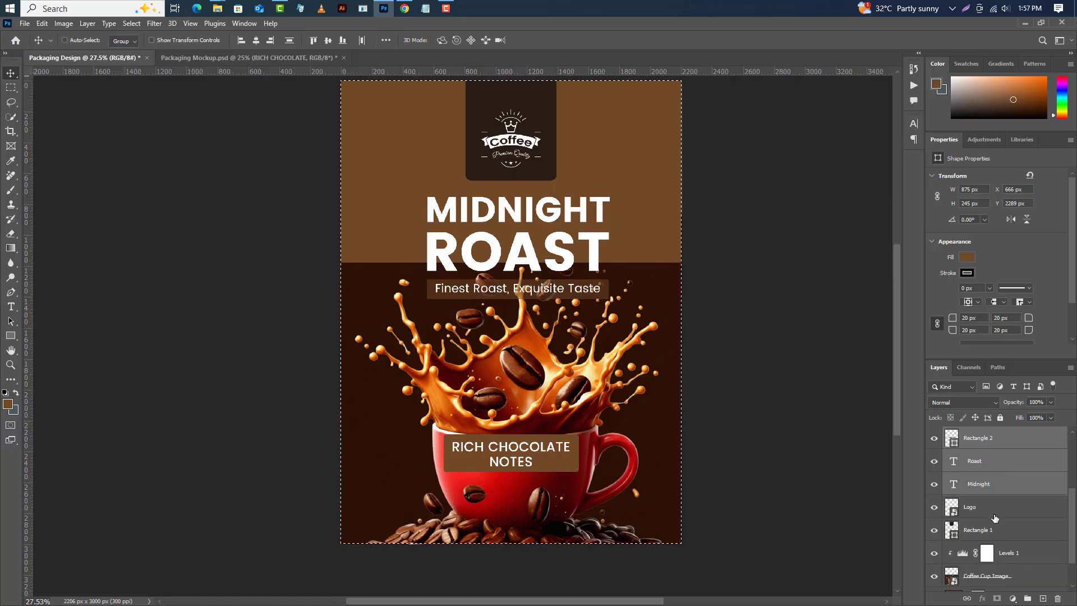
pyautogui.keyDown('ctrl'); pyautogui.click(996, 514); pyautogui.keyUp('ctrl')
pyautogui.keyDown('ctrl'); pyautogui.click(996, 532); pyautogui.keyUp('ctrl')
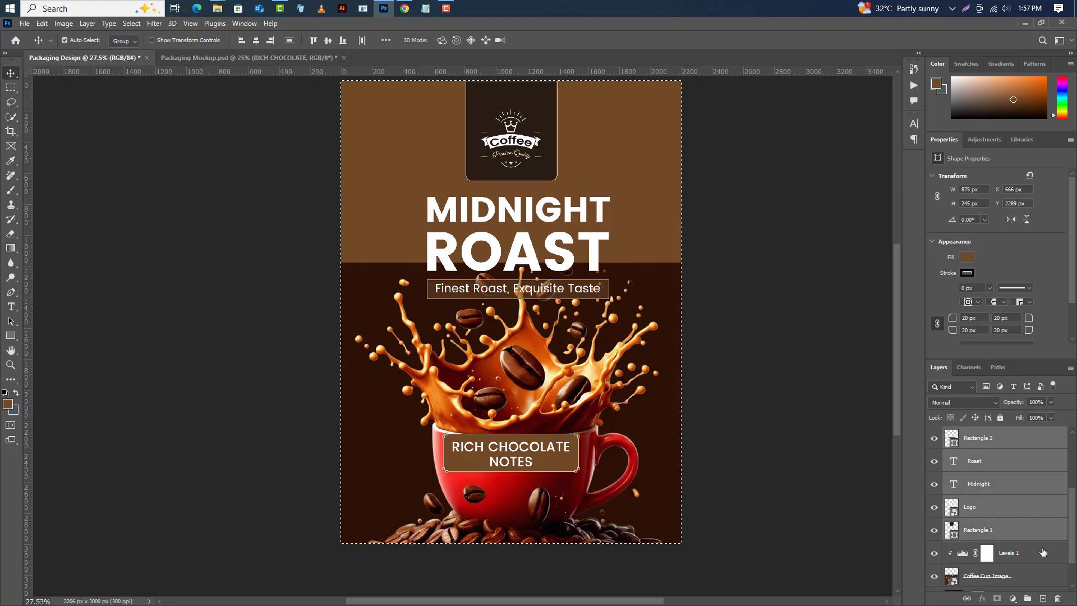
pyautogui.click(257, 40)
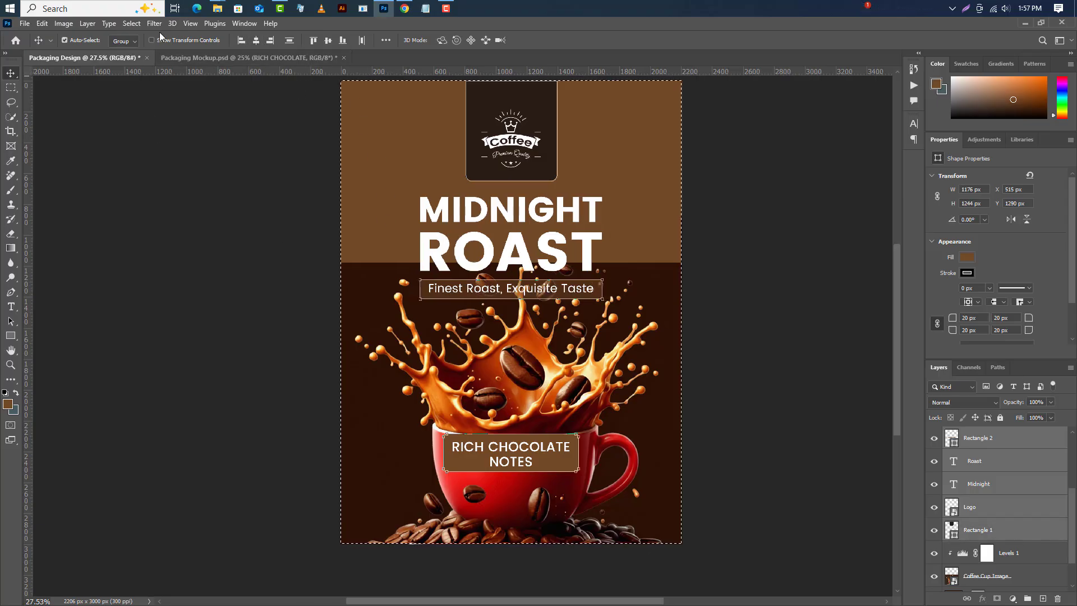
pyautogui.click(134, 23)
pyautogui.click(138, 44)
# Set the cup rectangle's opacity to 95%.
pyautogui.scroll(3, 557, 476)
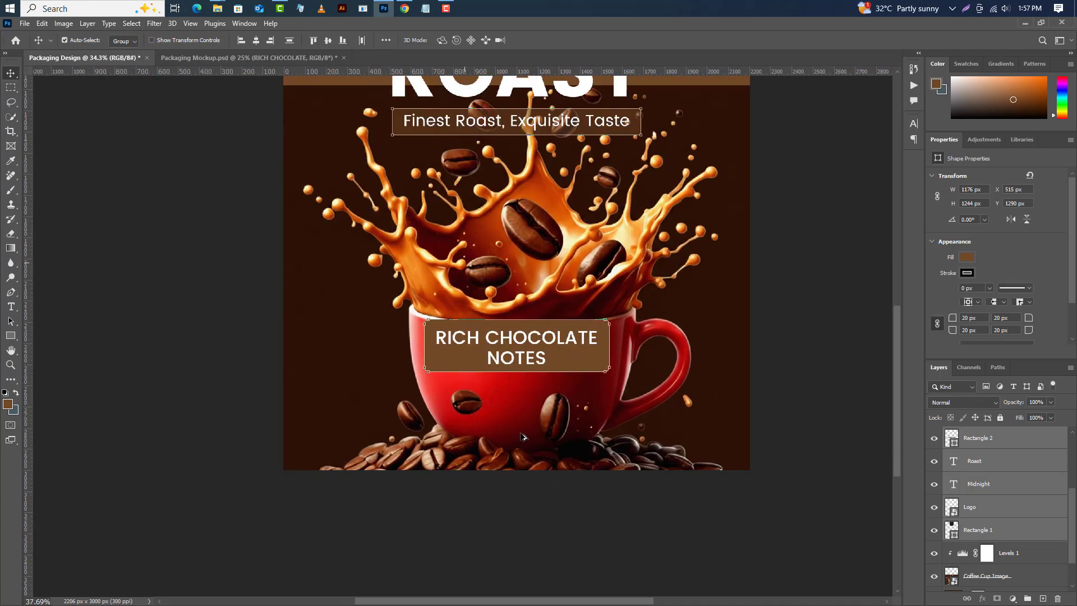
pyautogui.scroll(3, 998, 462)
pyautogui.click(999, 506)
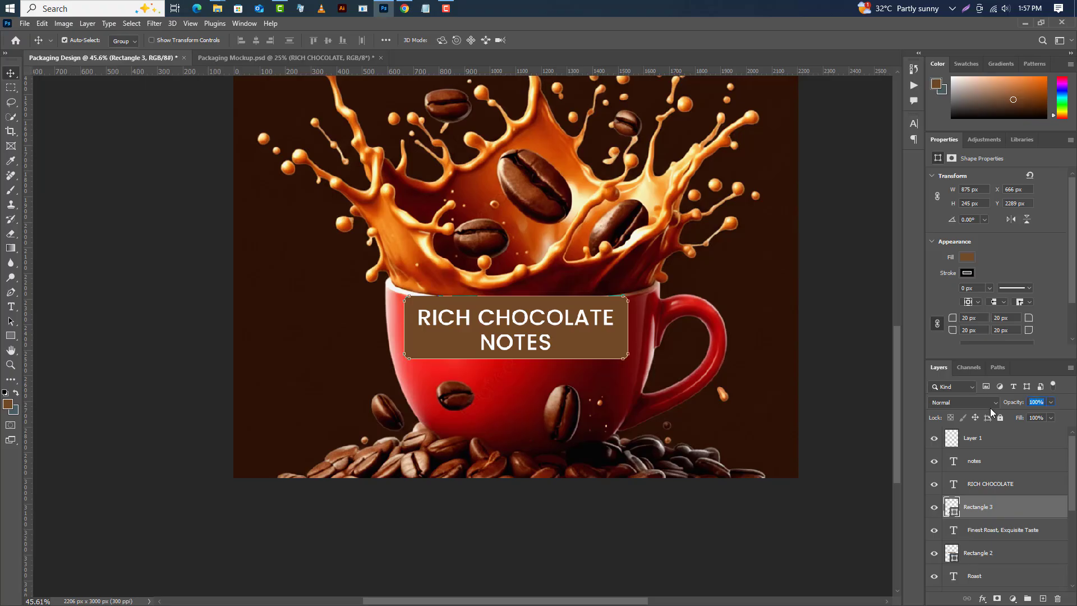
pyautogui.write('95')
pyautogui.press('Return')
# Add the text NET WET. on the left side of the cup.
pyautogui.click(10, 307)
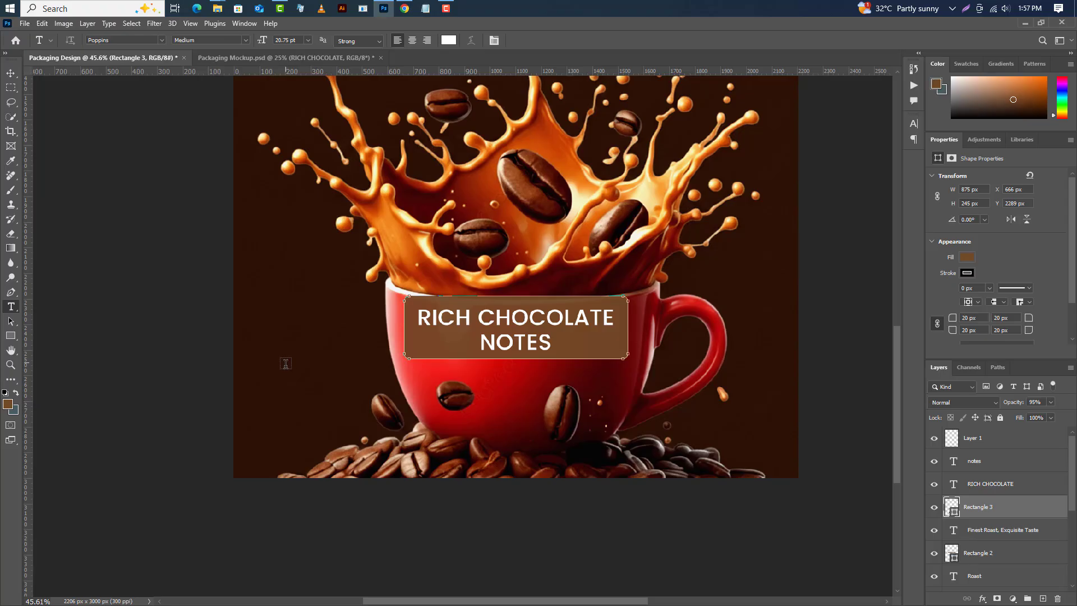
pyautogui.click(286, 364)
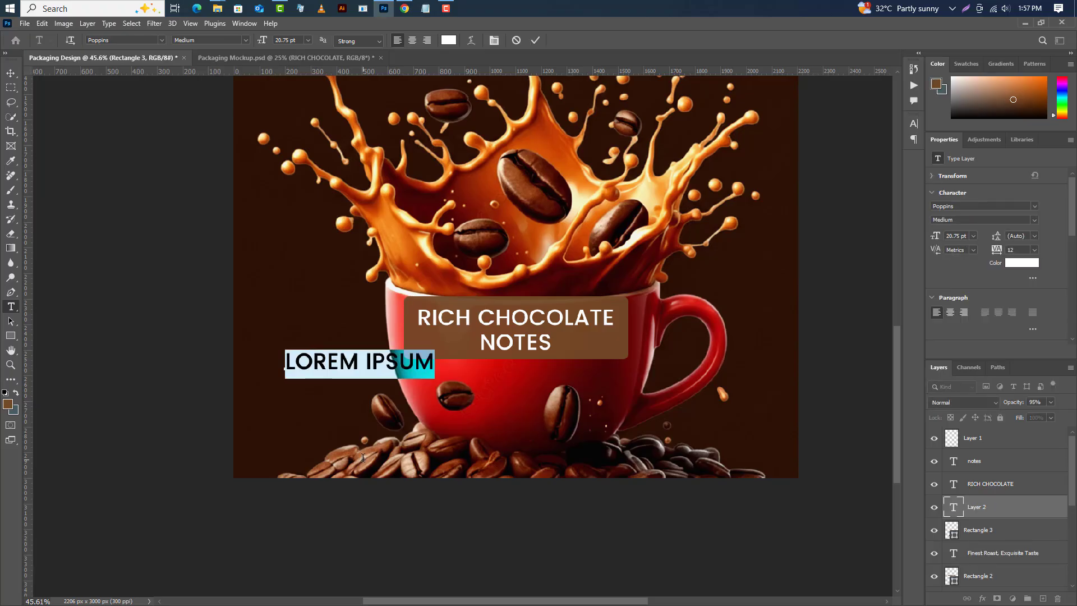
pyautogui.write('NET')
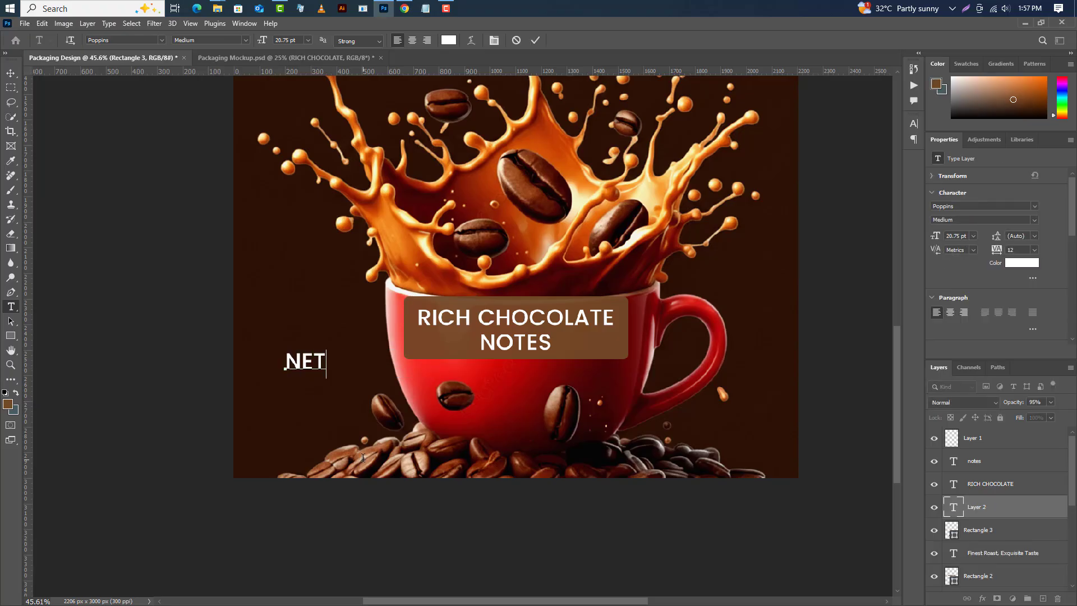
pyautogui.write(' WET.')
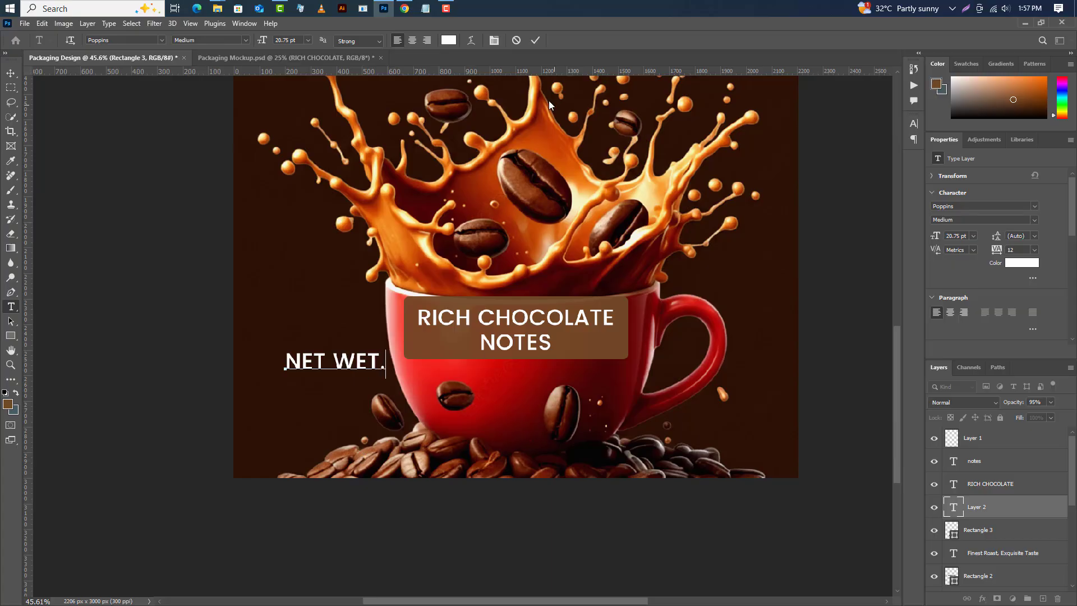
pyautogui.click(535, 42)
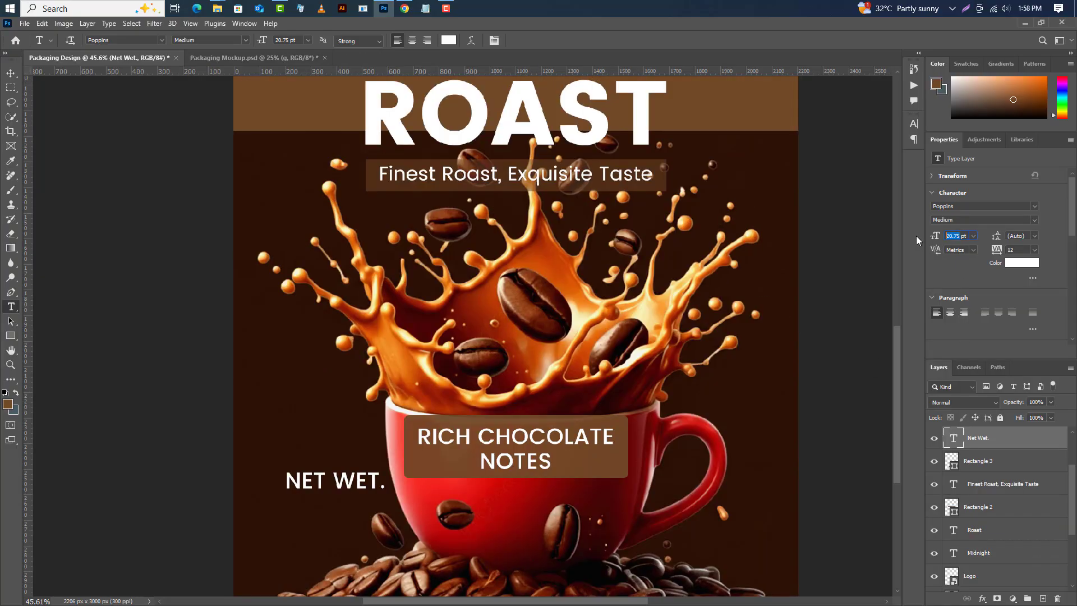
# Set the Net Wet. text to 12.5 pt Light and turn off all caps.
pyautogui.press('Return')
pyautogui.click(1035, 220)
pyautogui.click(954, 232)
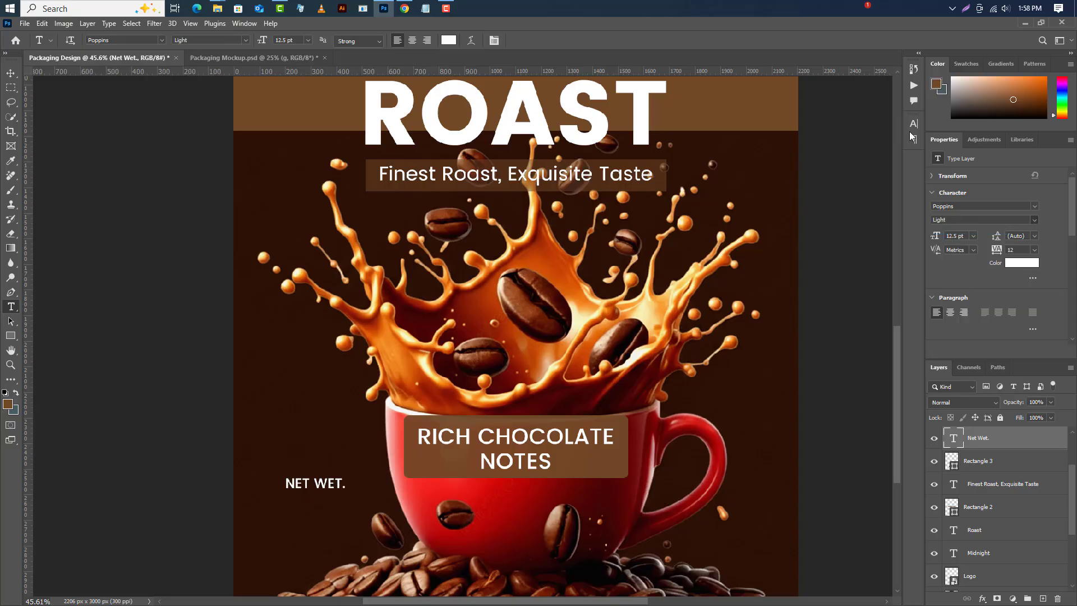
pyautogui.click(913, 124)
pyautogui.click(820, 201)
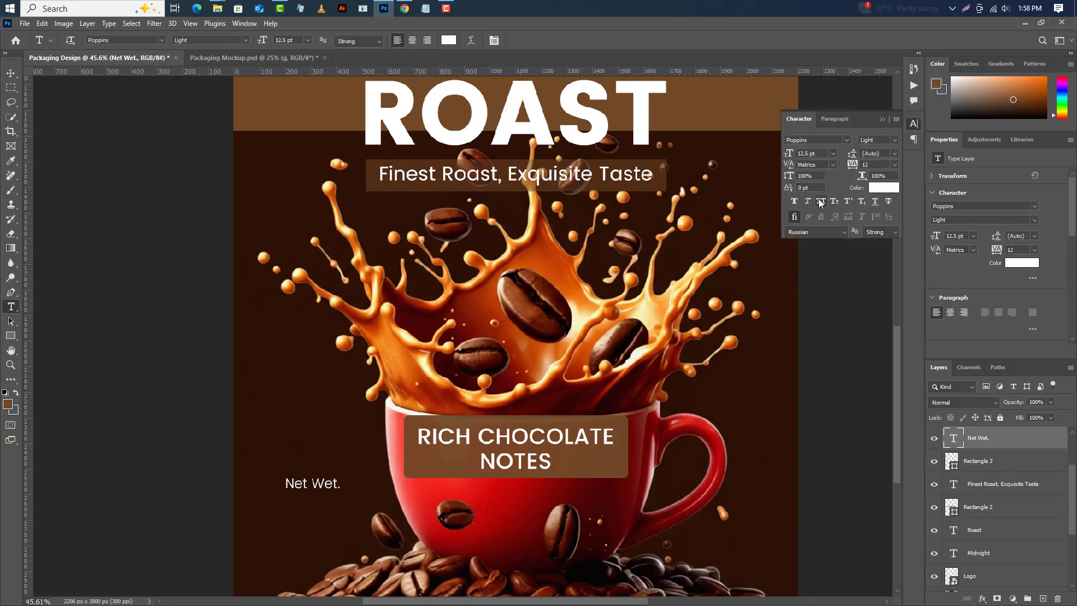
pyautogui.click(882, 119)
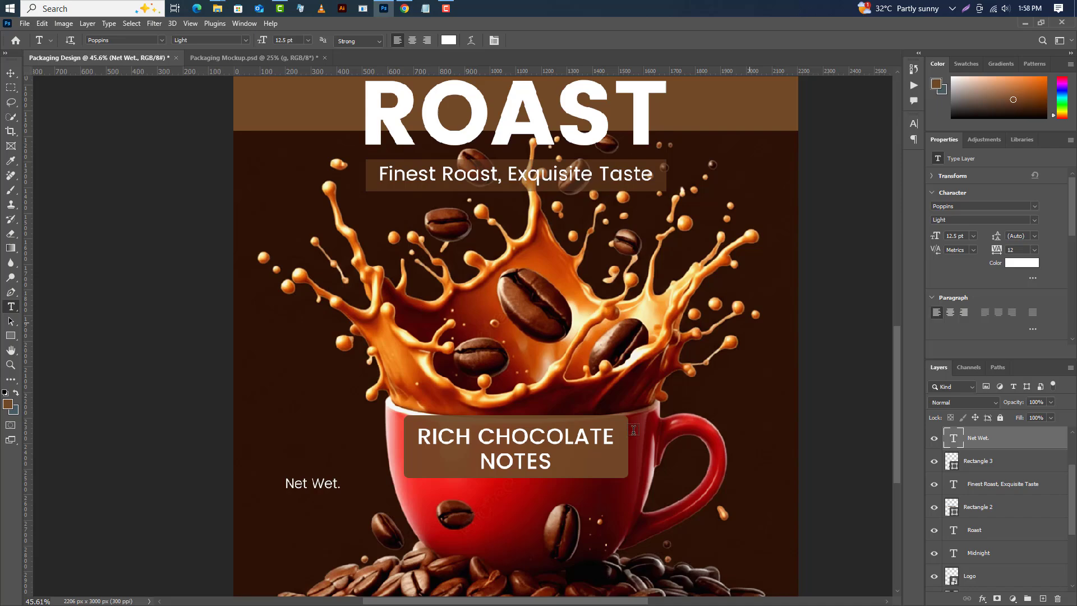
# Add the text 75 below the Net Wet. label.
pyautogui.click(288, 525)
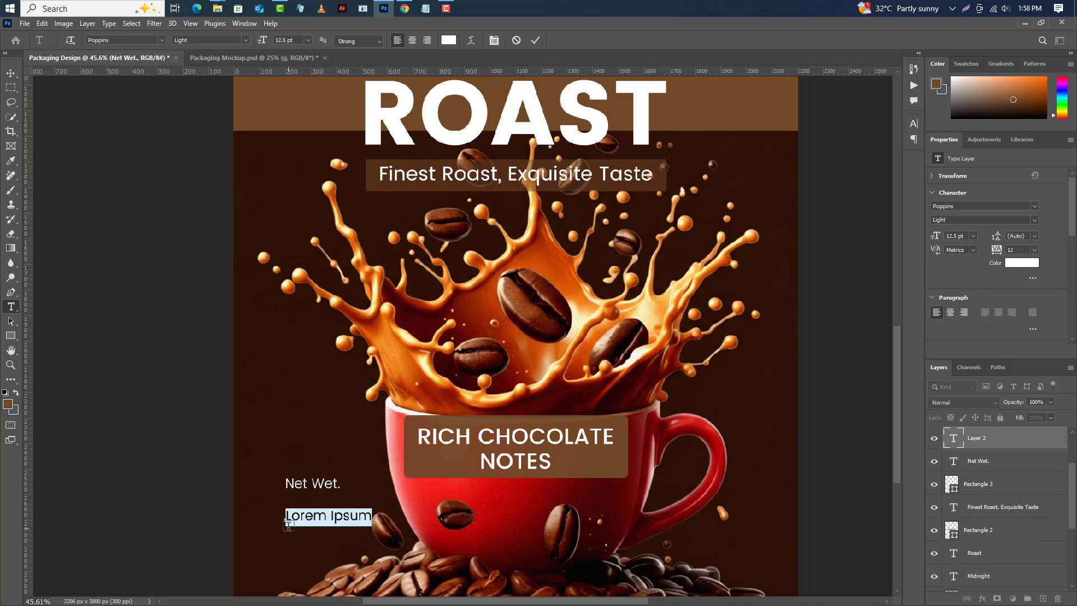
pyautogui.write('75')
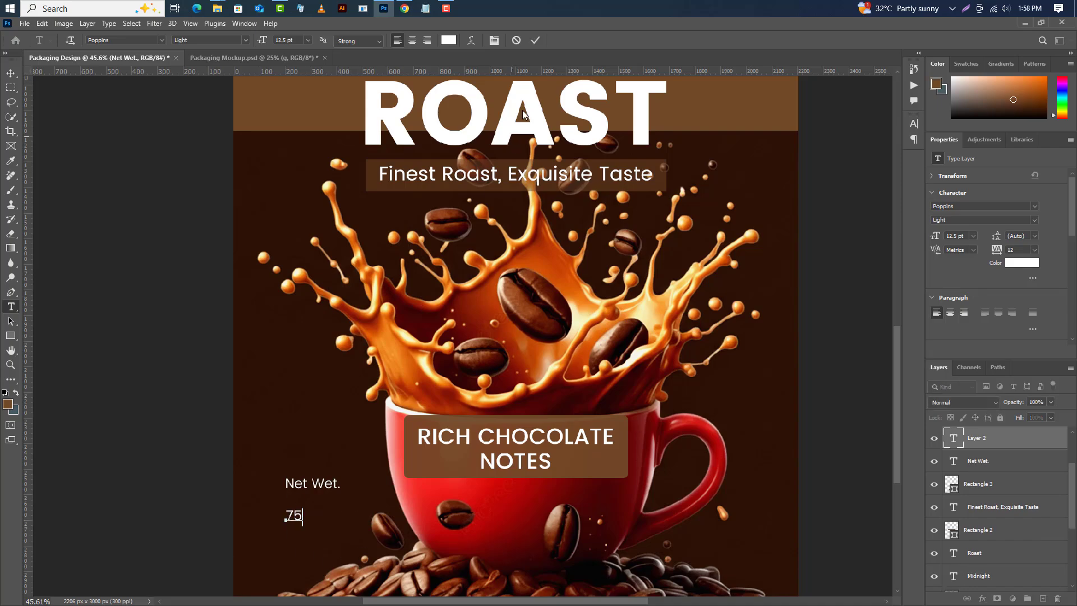
pyautogui.hotkey('ctrl', 'Return')
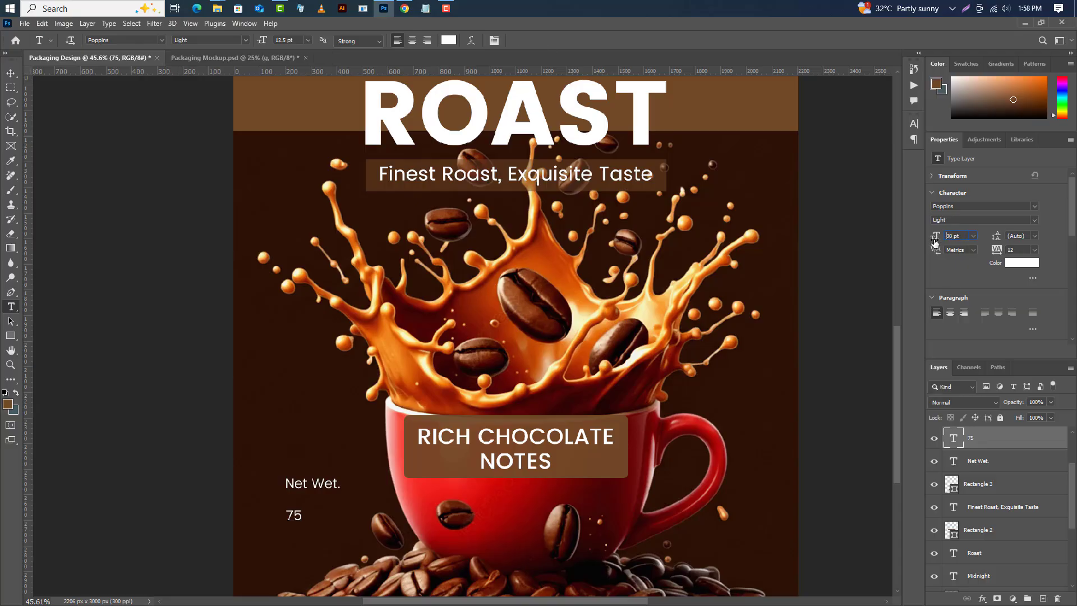
# Set the 75 text to 30 pt Bold.
pyautogui.moveTo(936, 241); pyautogui.dragTo(1072, 266)
pyautogui.click(1031, 220)
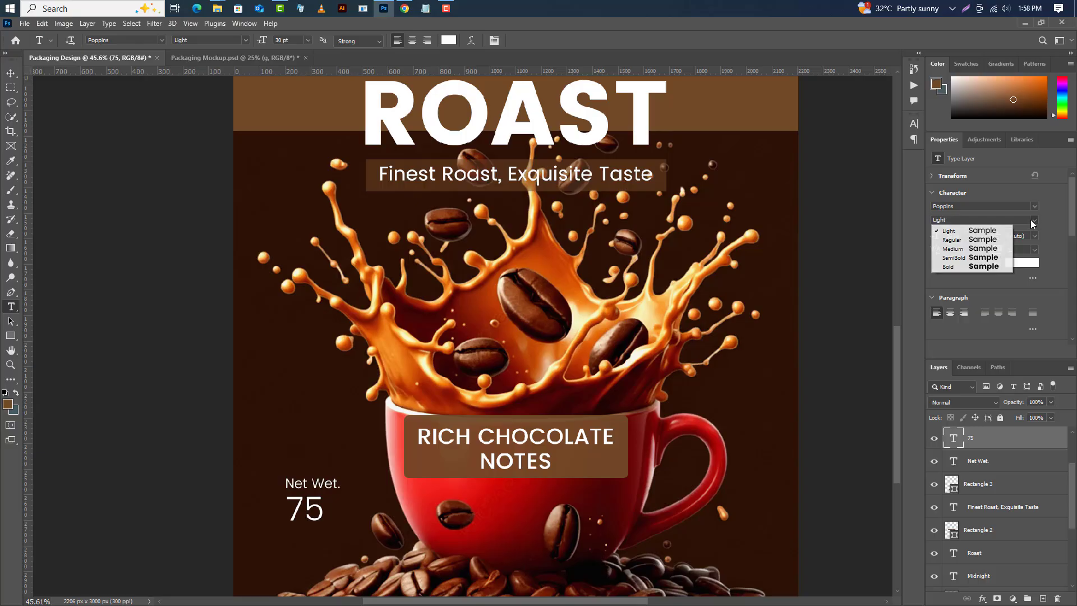
pyautogui.click(969, 265)
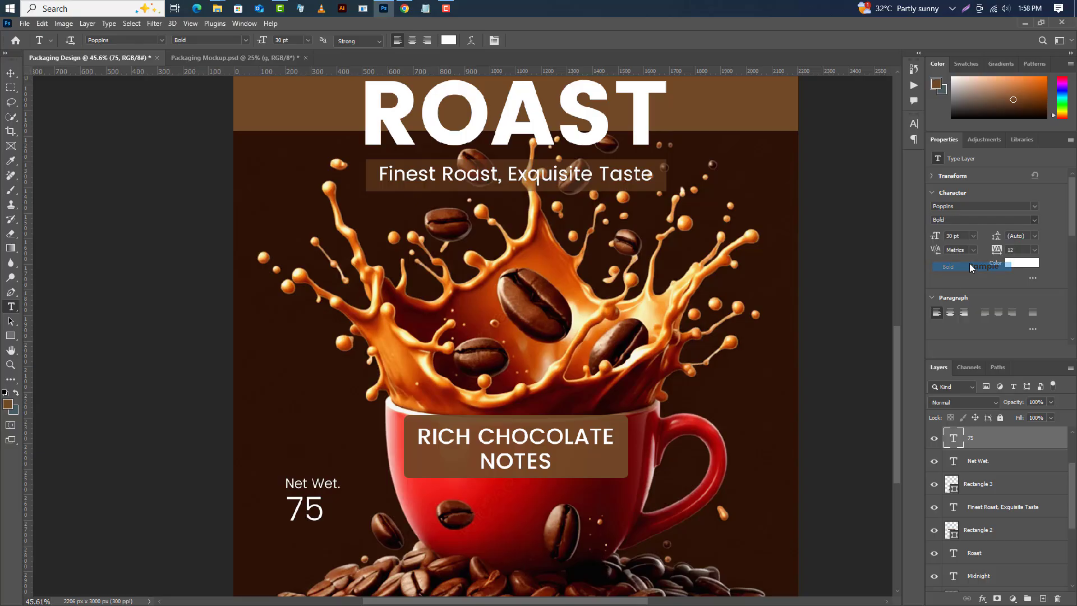
# Add a g unit text below the 75, set to 27 pt Medium.
pyautogui.click(316, 546)
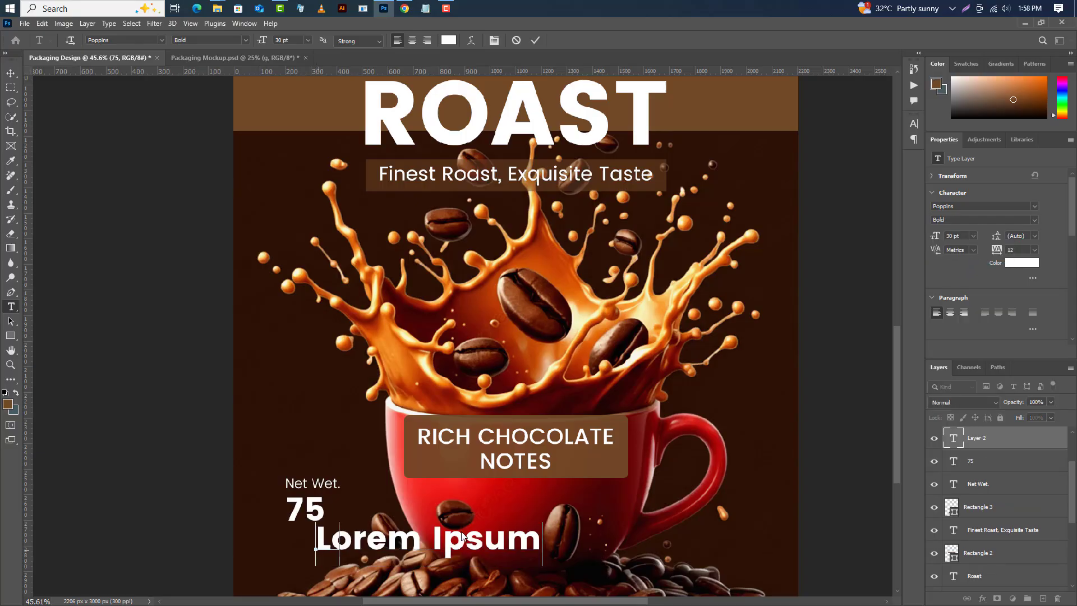
pyautogui.write('g')
pyautogui.click(535, 40)
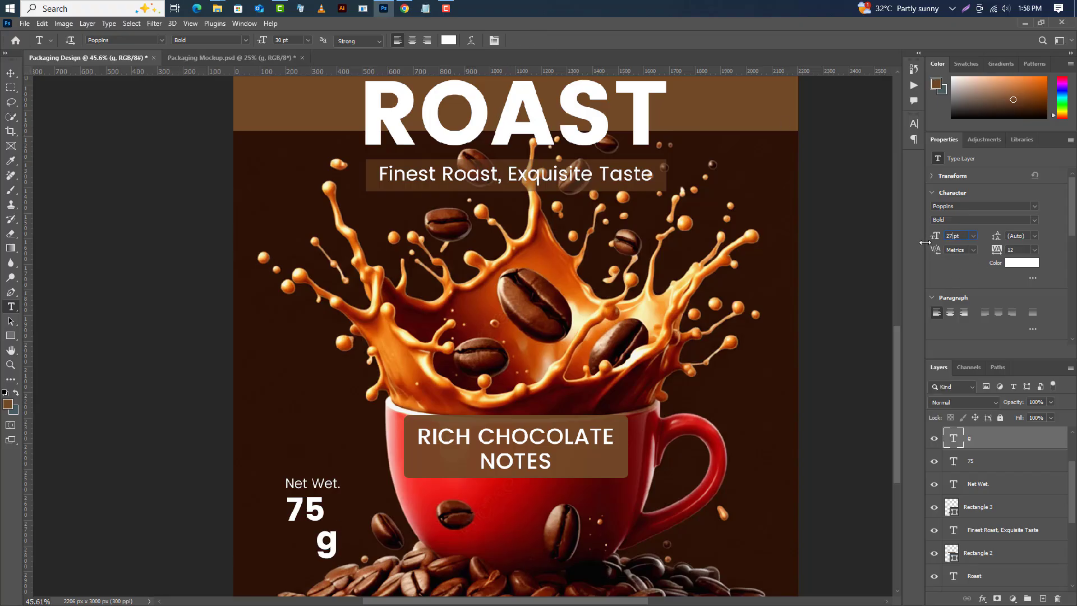
pyautogui.click(1032, 221)
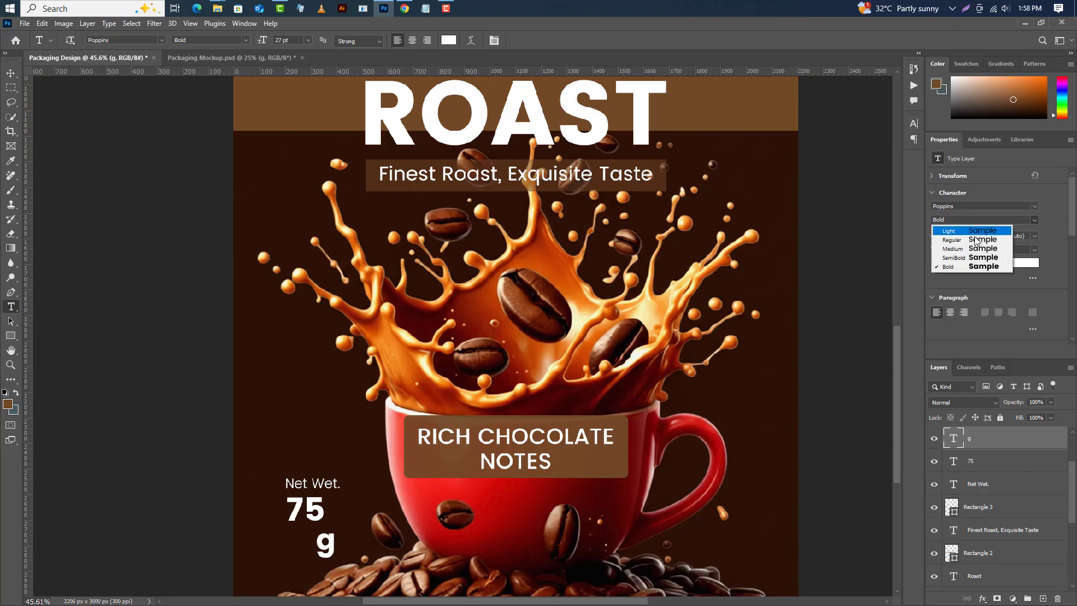
pyautogui.click(972, 250)
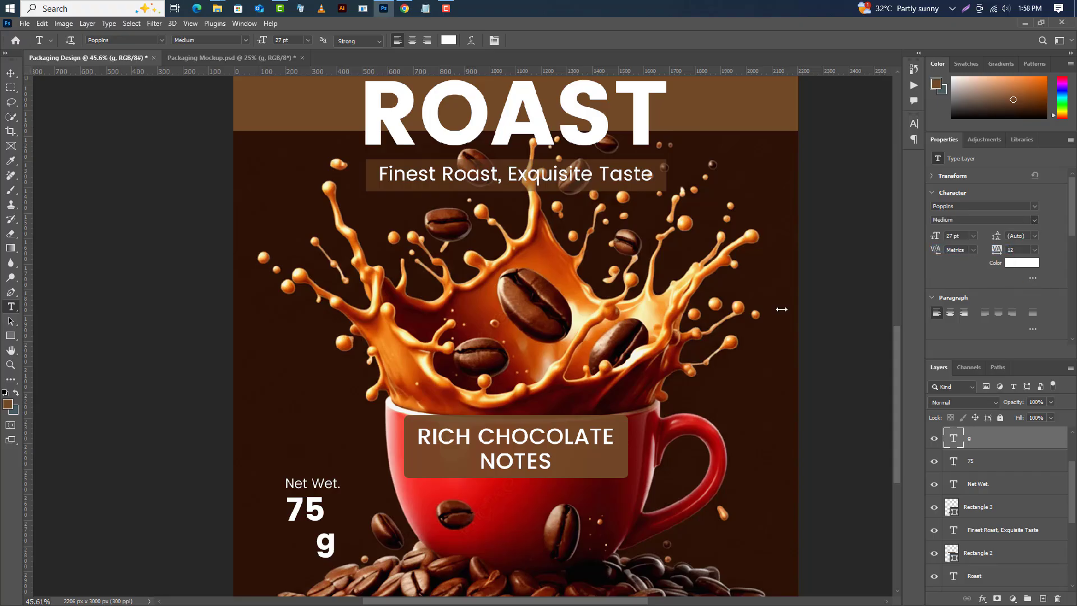
# Move the g beside the 75 and select the three net-weight text layers.
pyautogui.click(10, 74)
pyautogui.moveTo(332, 555); pyautogui.dragTo(348, 520)
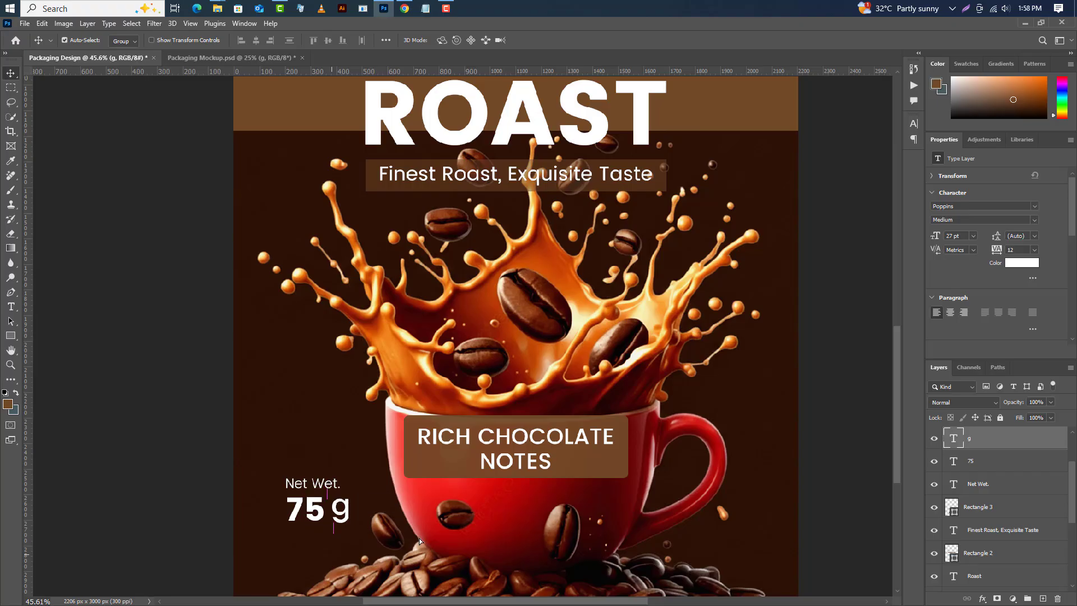
pyautogui.keyDown('shift'); pyautogui.click(995, 470); pyautogui.keyUp('shift')
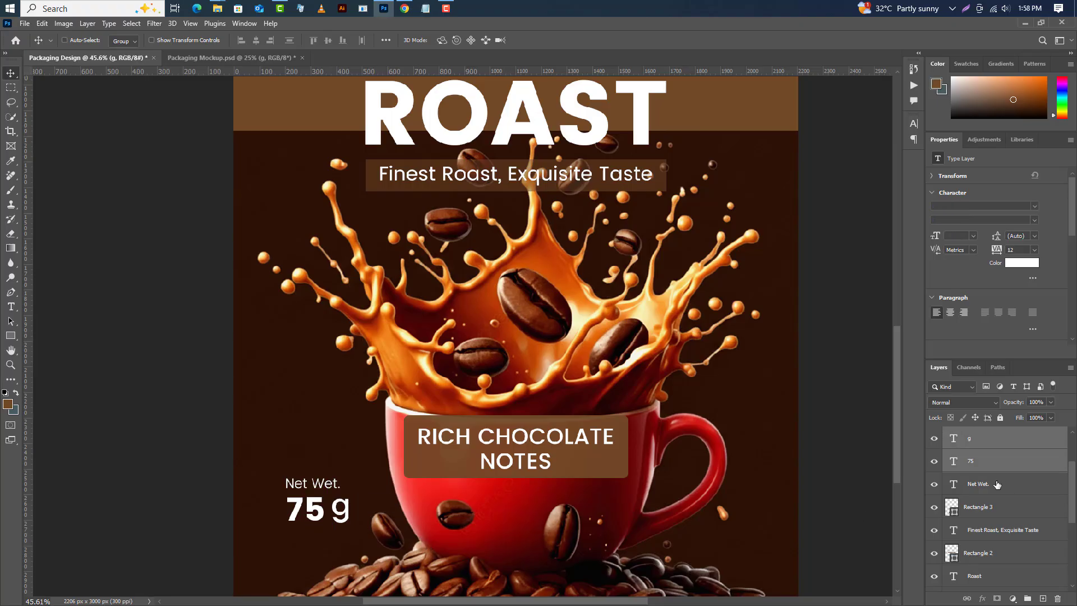
# Group the three net-weight text layers and move the group slightly lower on the design.
pyautogui.keyDown('shift'); pyautogui.click(995, 484); pyautogui.keyUp('shift')
pyautogui.hotkey('ctrl', 'g')
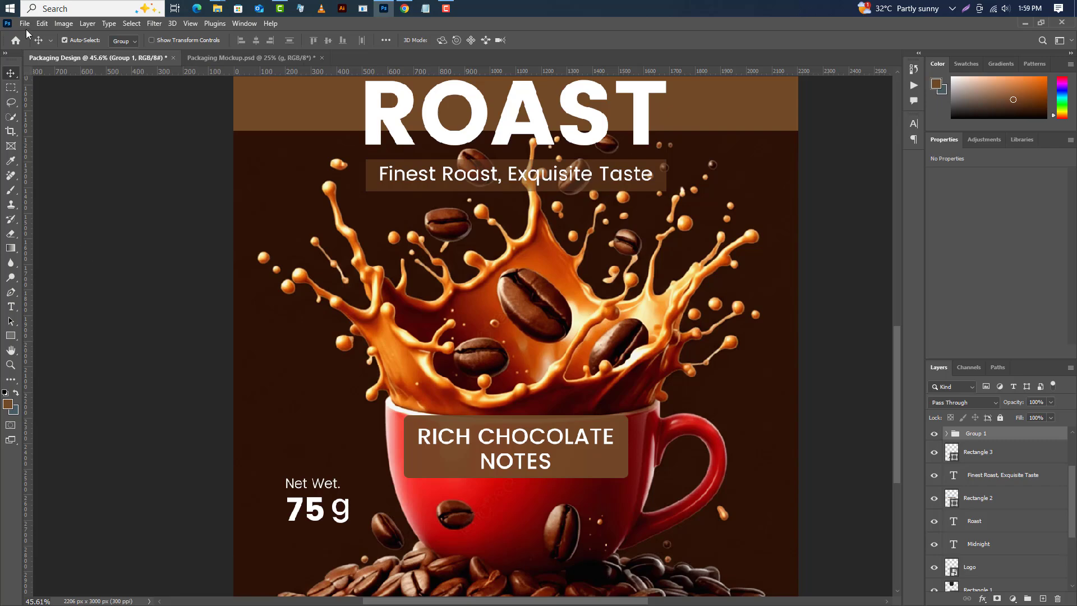
pyautogui.click(42, 24)
pyautogui.click(66, 280)
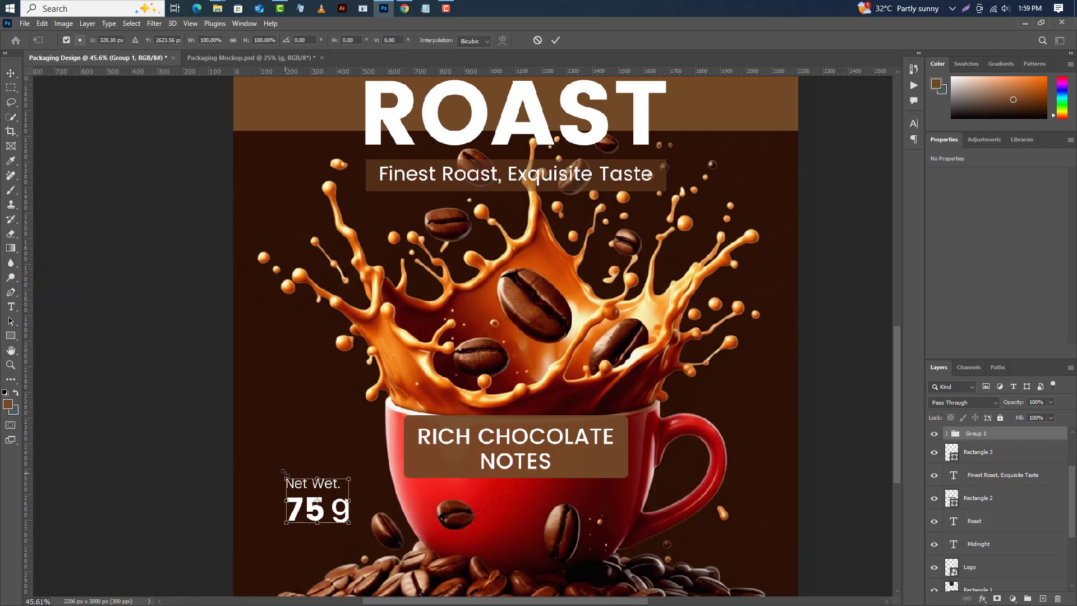
pyautogui.moveTo(332, 512); pyautogui.dragTo(334, 536)
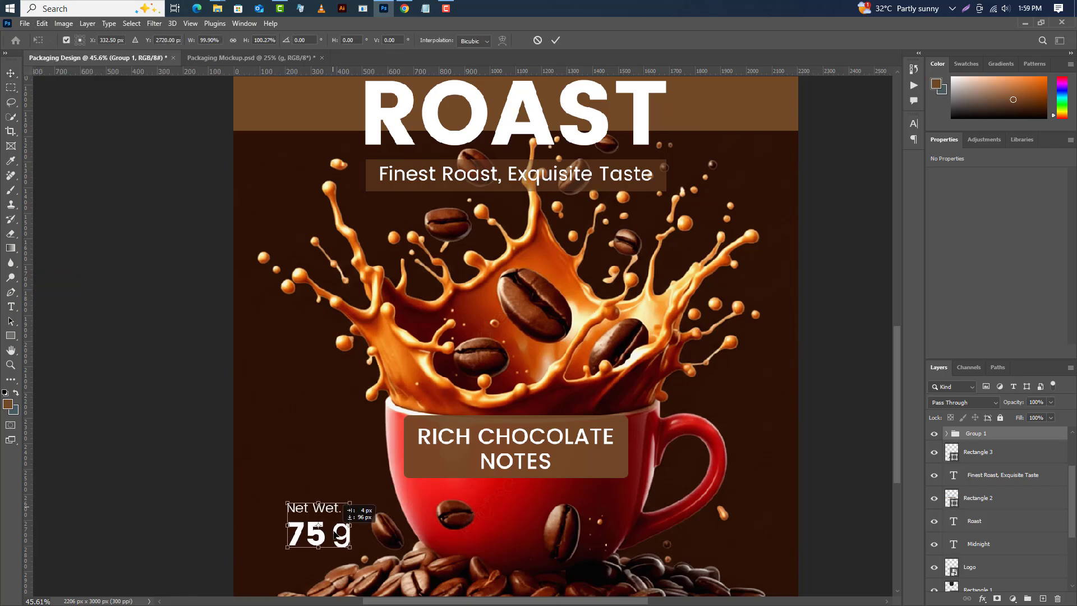
pyautogui.click(555, 40)
# Stamp all visible layers into a merged copy on the empty top layer.
pyautogui.scroll(-3, 440, 330)
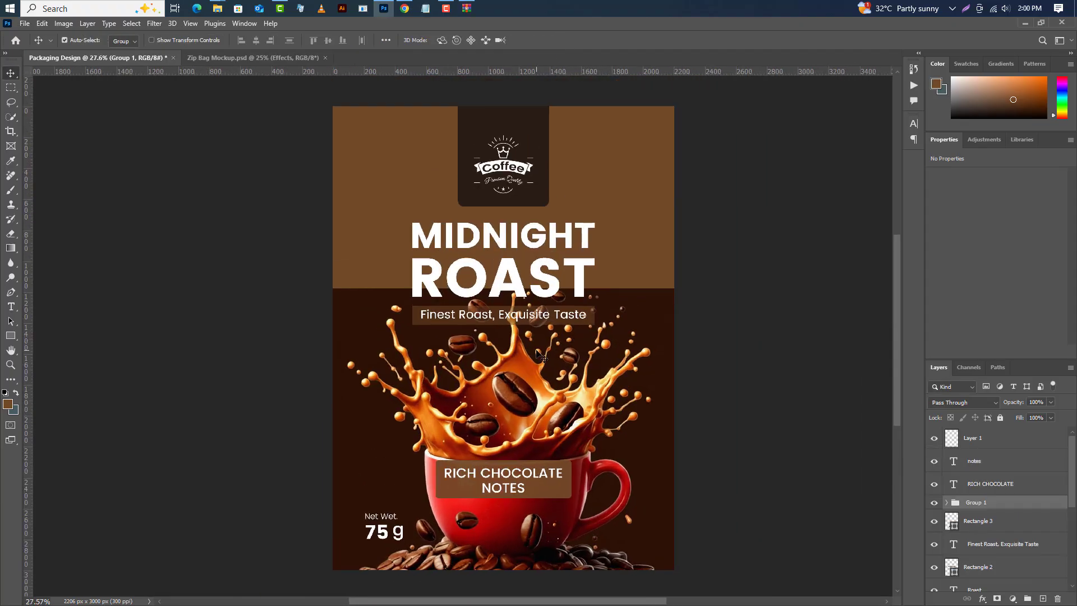
pyautogui.click(980, 443)
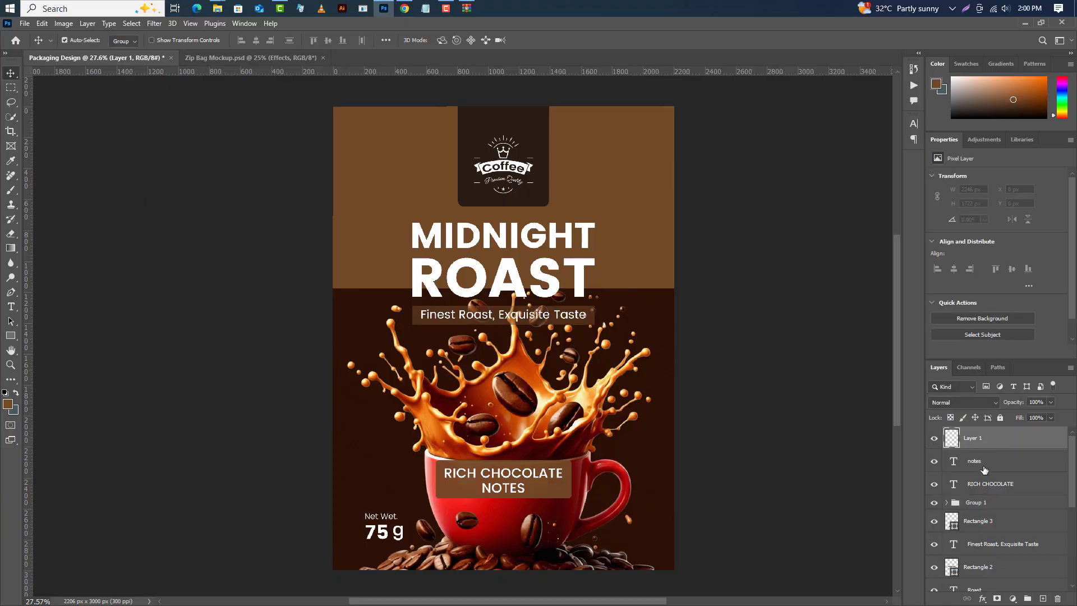
pyautogui.hotkey('ctrl', 'alt', 'shift', 'e')
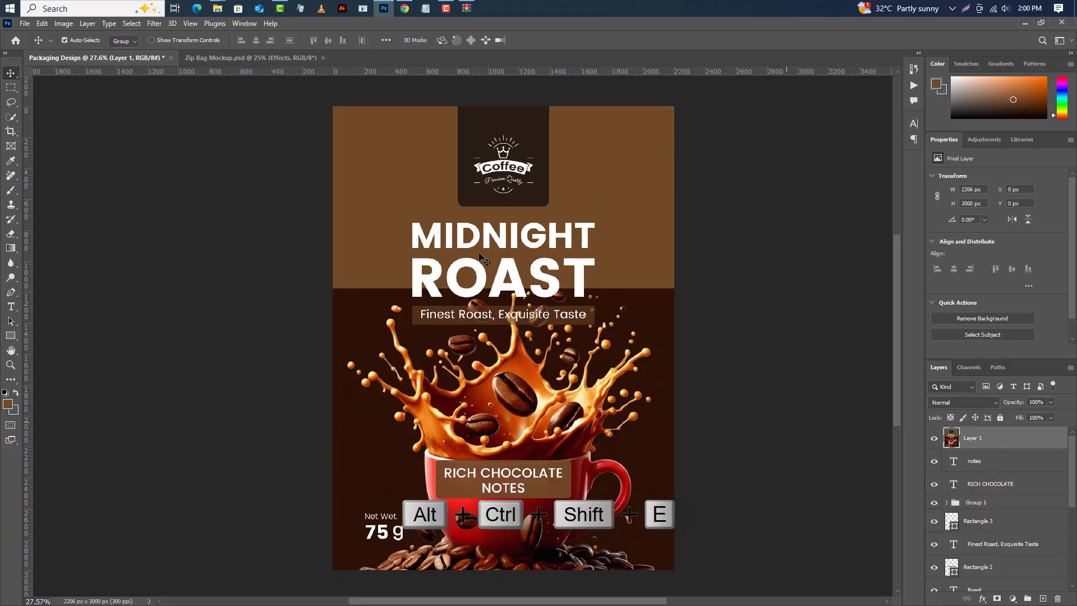
# Open the zip bag mockup's Change This smart object and drag the merged design layer into it.
pyautogui.click(272, 58)
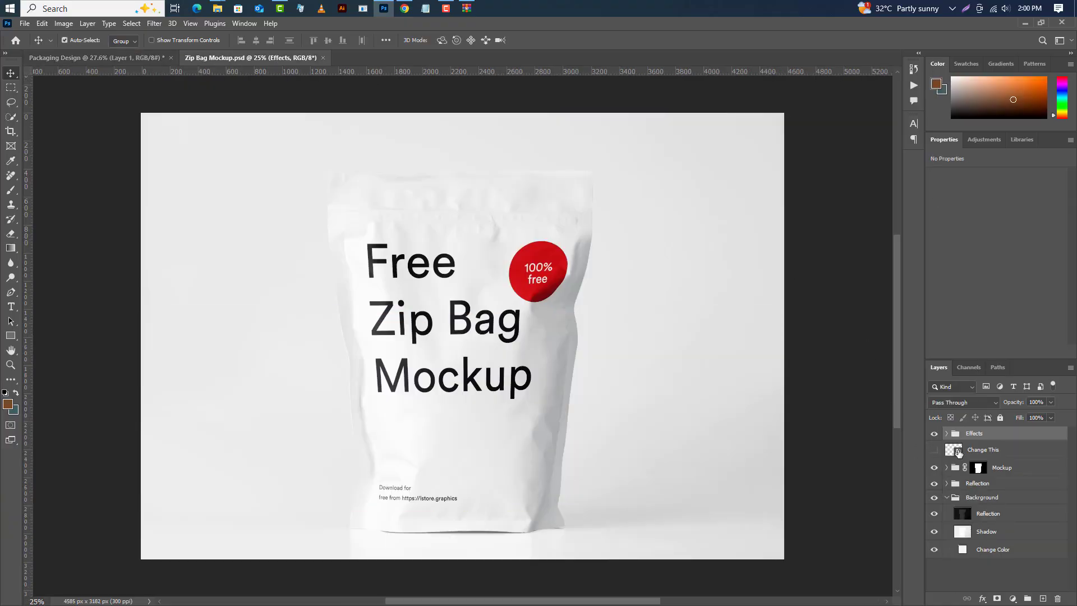
pyautogui.click(954, 450)
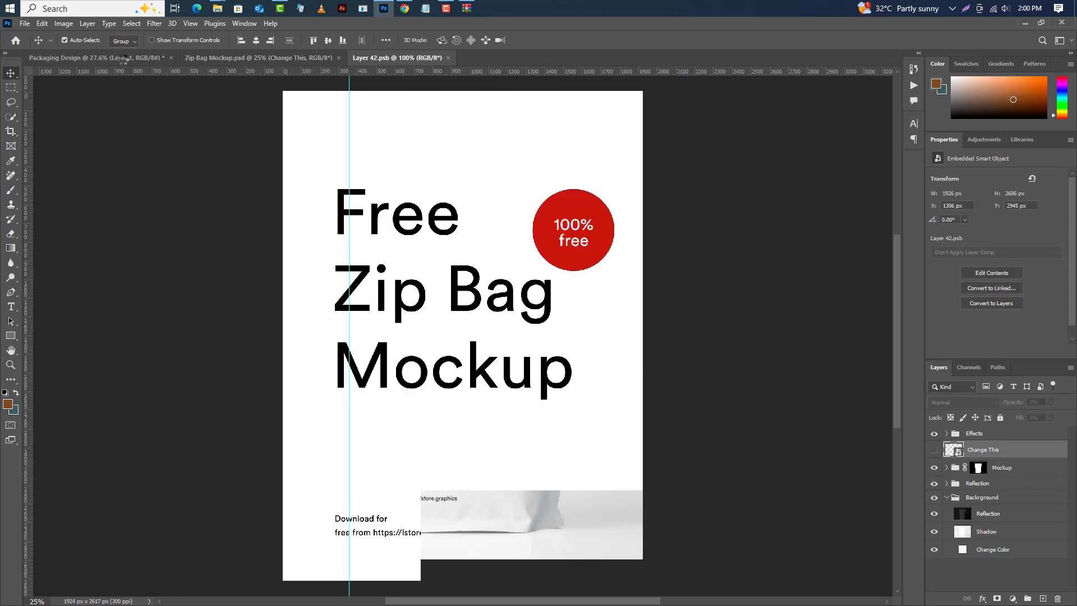
pyautogui.click(123, 60)
pyautogui.moveTo(1033, 456); pyautogui.dragTo(425, 370)
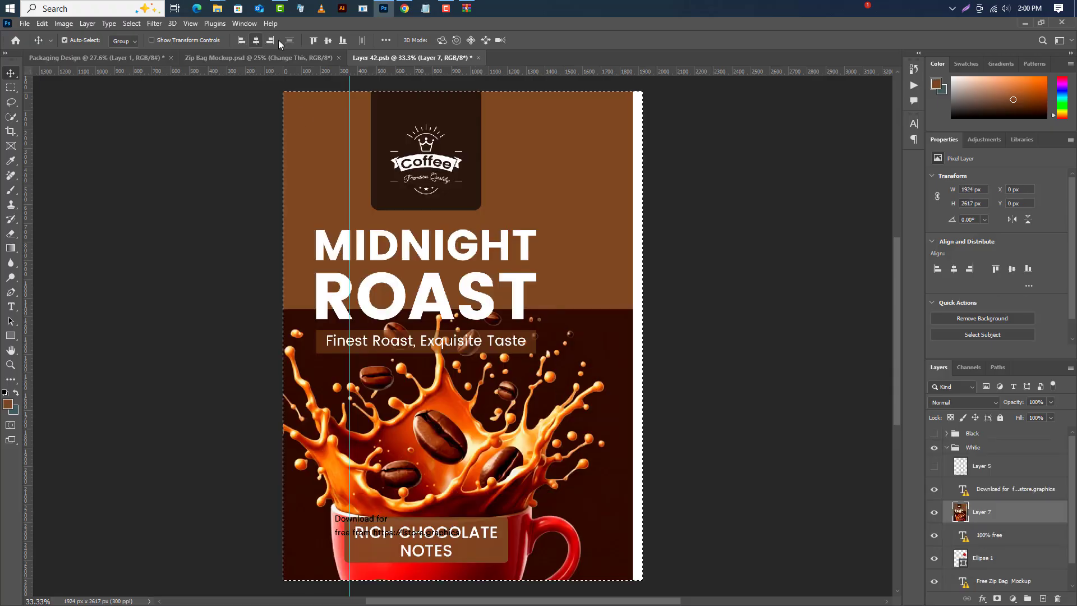
# Center the design on the smart object canvas and scale its width to about 87% to fit.
pyautogui.click(256, 40)
pyautogui.click(328, 40)
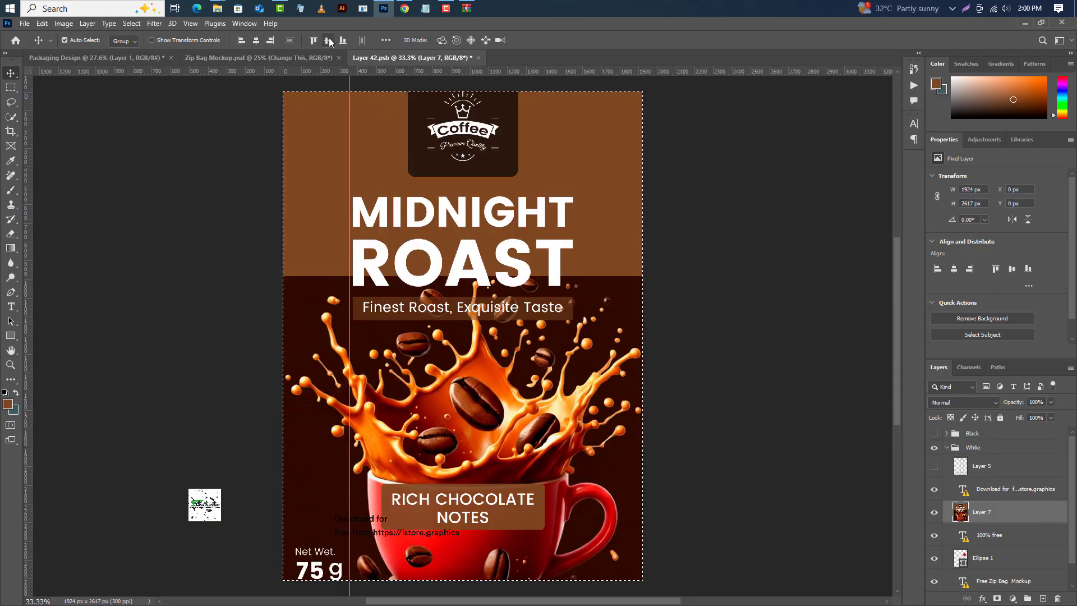
pyautogui.click(131, 23)
pyautogui.click(137, 46)
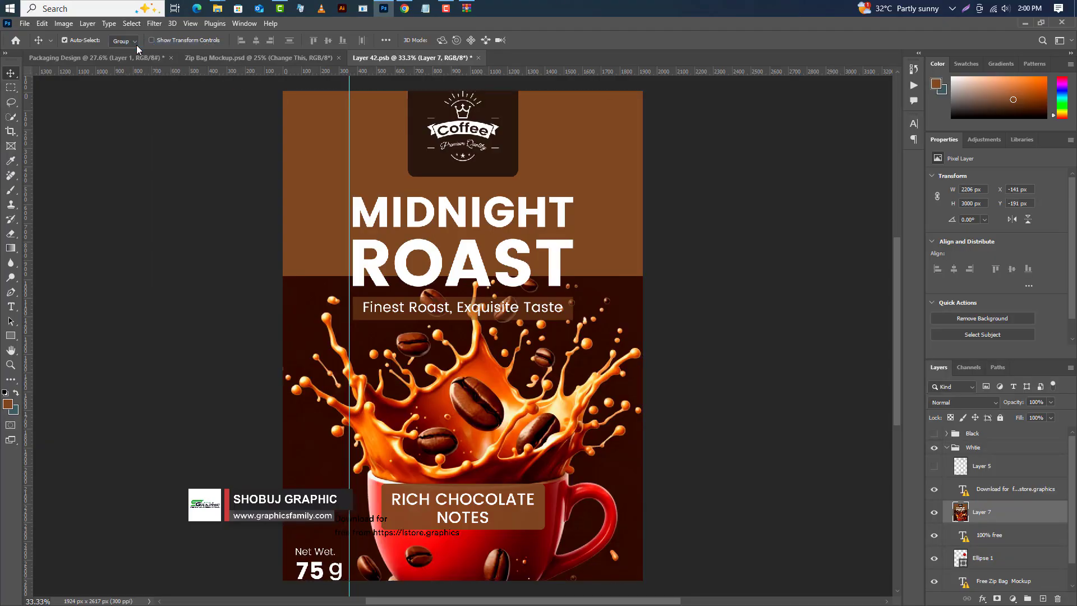
pyautogui.click(45, 24)
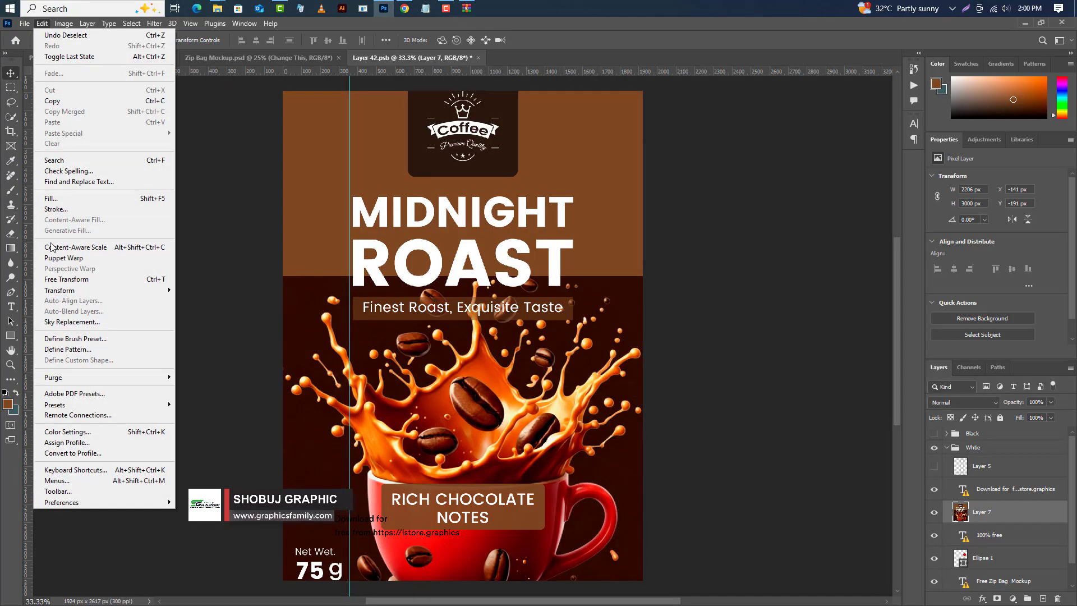
pyautogui.click(66, 278)
pyautogui.moveTo(671, 335); pyautogui.dragTo(644, 336)
pyautogui.click(555, 40)
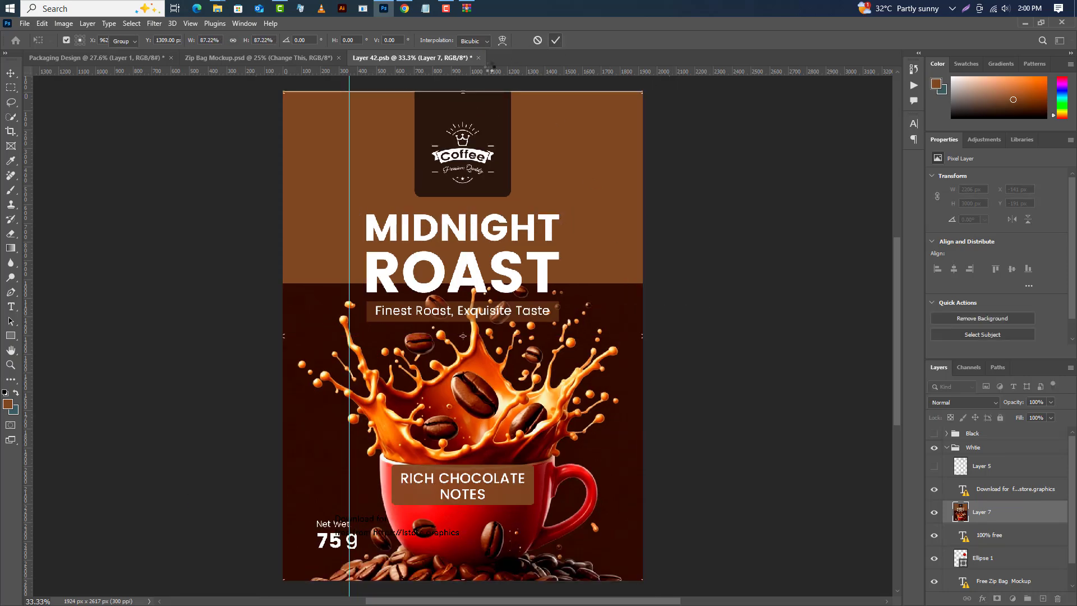
# Save and close the smart object, returning to the zip bag mockup document.
pyautogui.click(478, 58)
pyautogui.click(482, 242)
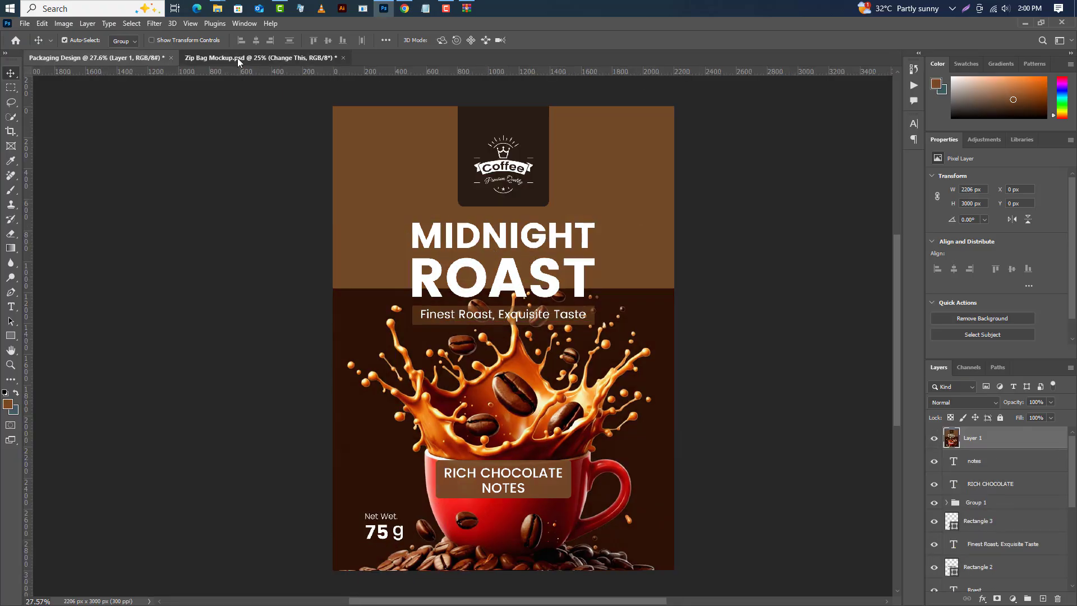
pyautogui.click(237, 58)
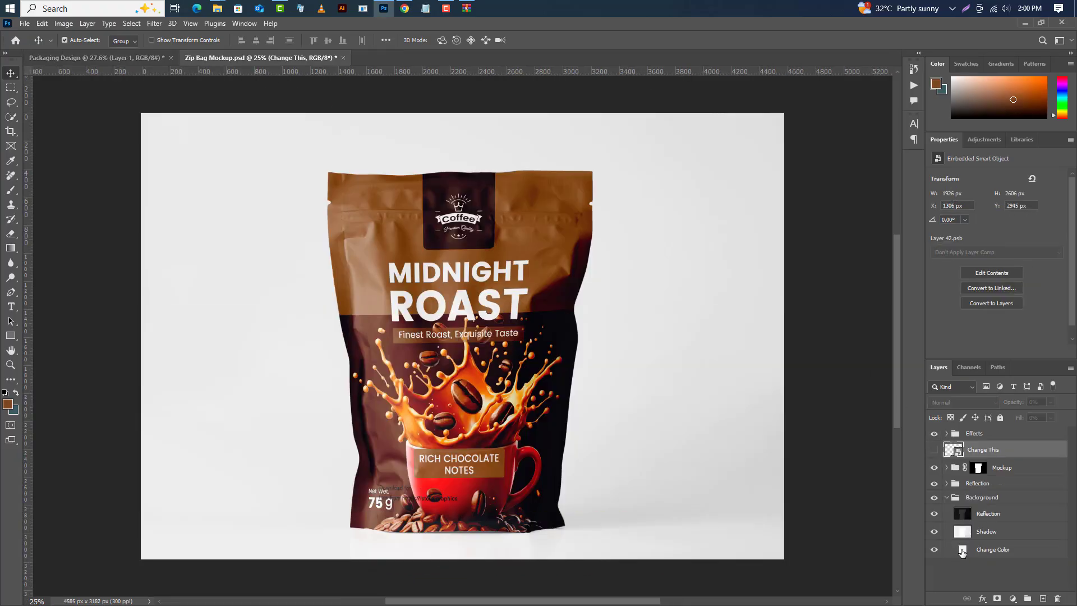
# Set the mockup's Change Color background fill to a brown sampled from the bag, #6c4016.
pyautogui.doubleClick(963, 550)
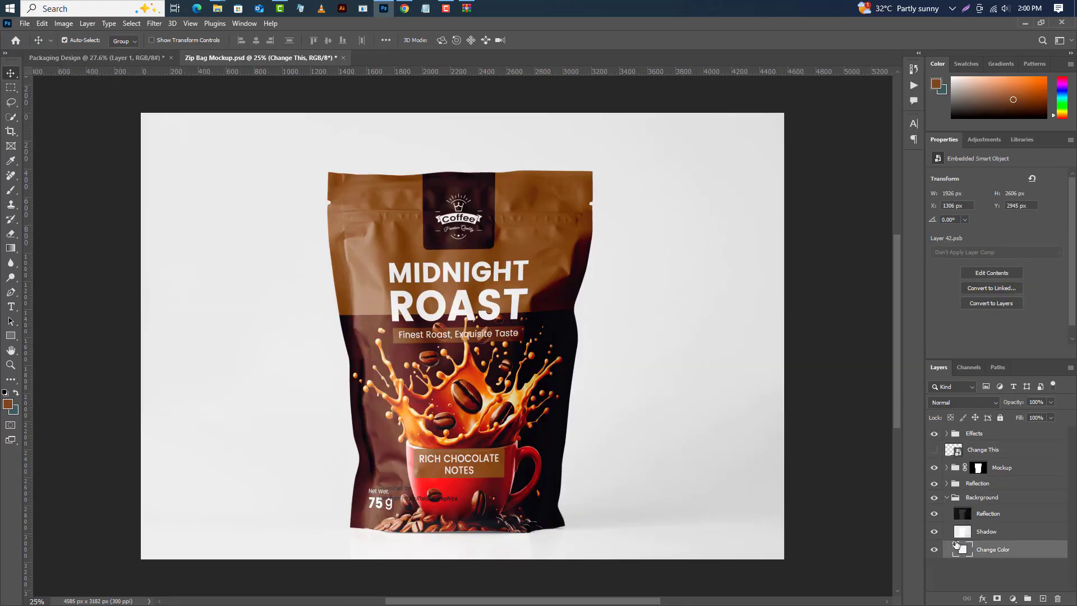
pyautogui.click(403, 243)
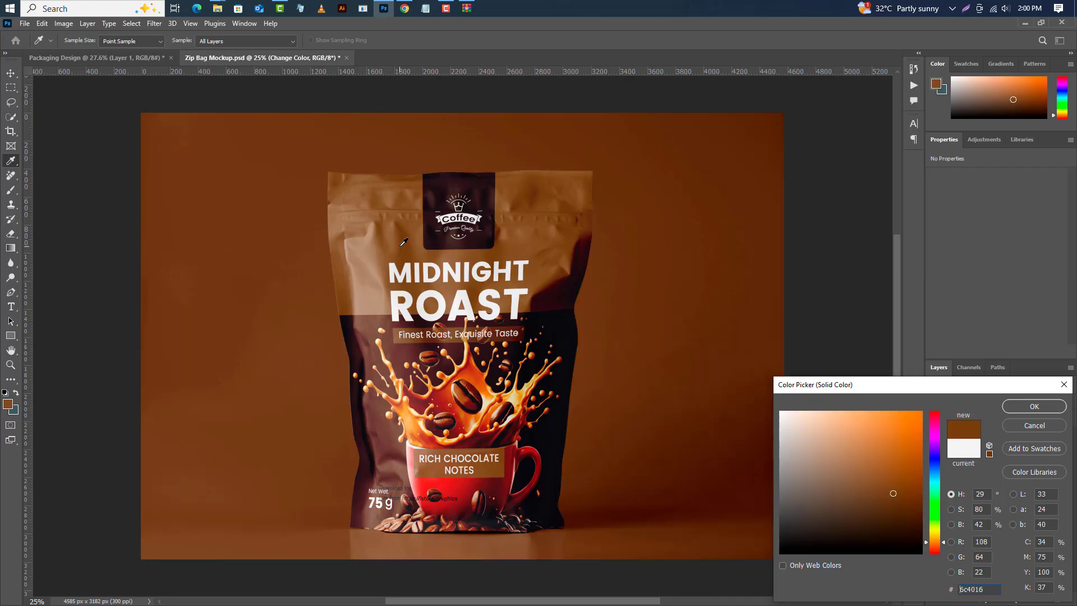
pyautogui.click(1028, 407)
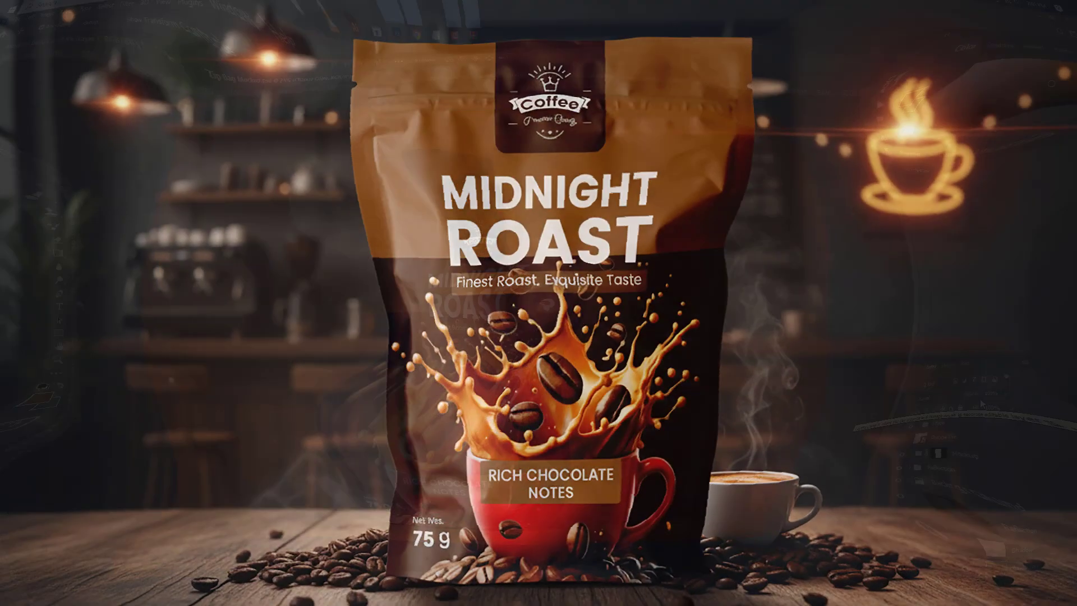